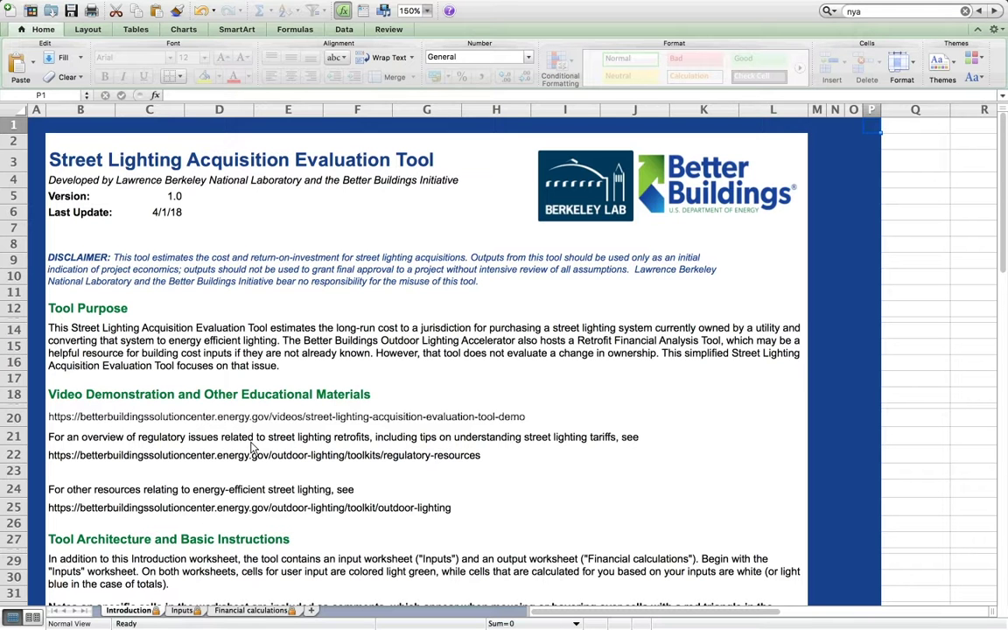
Look over the Inputs worksheet and the Financial calculations worksheet, from project financial information to summary metrics
left_click(182, 611)
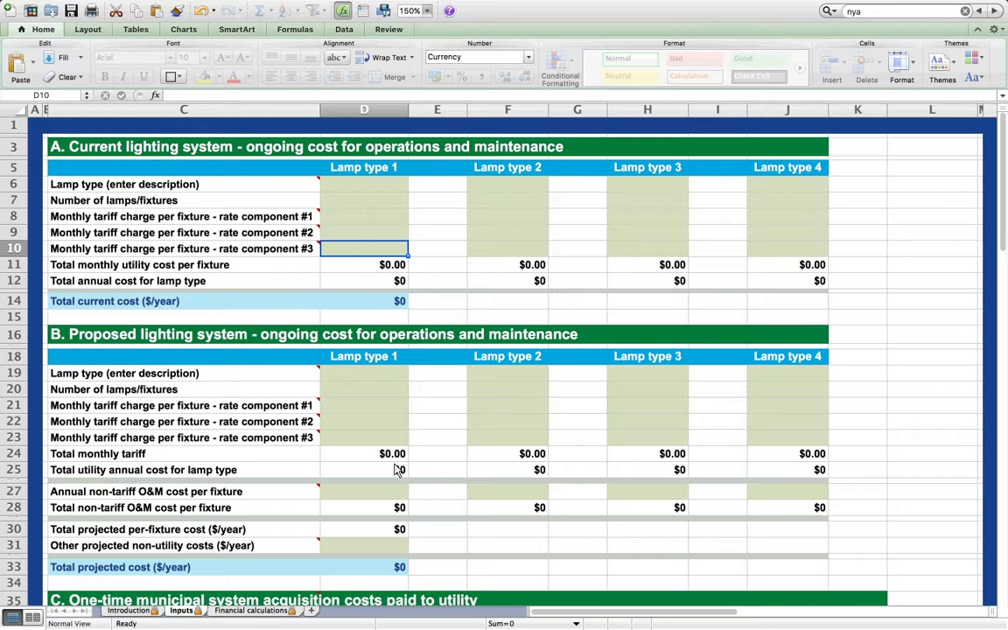
left_click(272, 612)
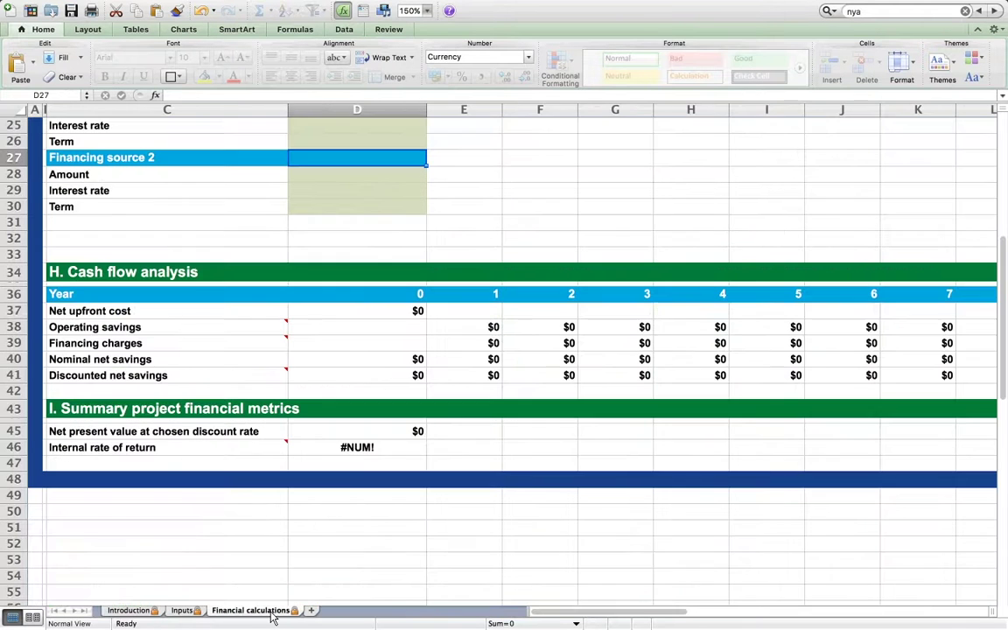
scroll(464, 191, "up", 10)
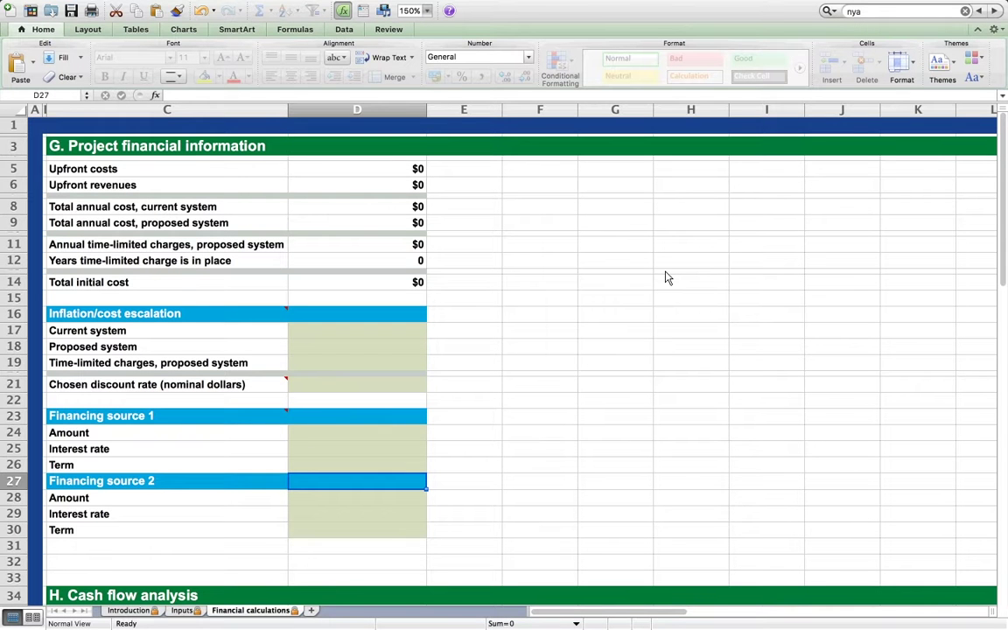
scroll(644, 376, "down", 8)
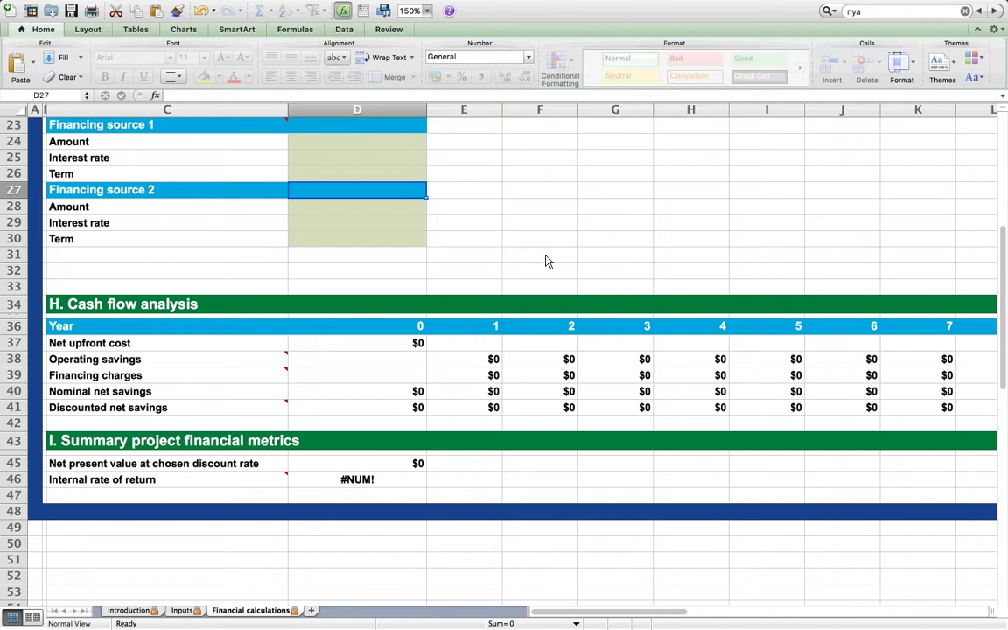
On the Inputs worksheet, describe Lamp type 1 of the current lighting system as 150 W HPS with 7000 lamps/fixtures
left_click(183, 611)
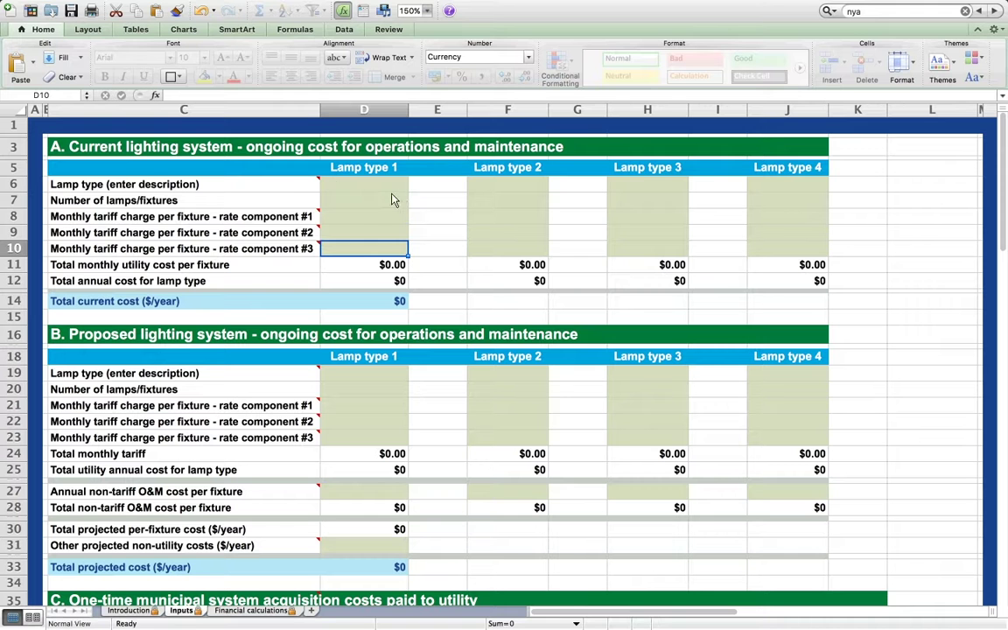
mouse_move(256, 189)
key("Up")
key("Up")
key("Up")
key("Up")
key("Up")
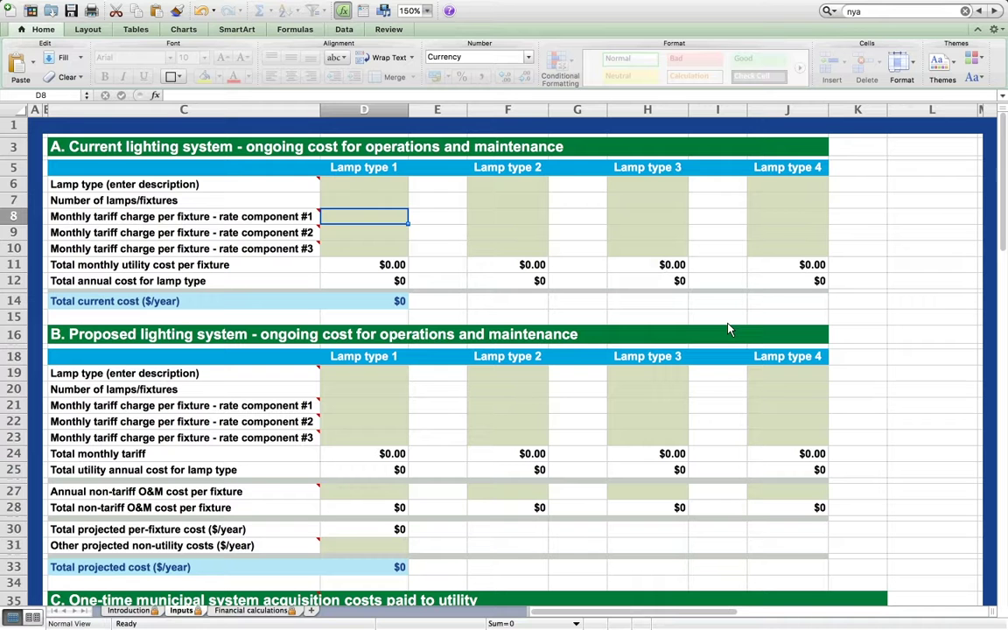
key("Down")
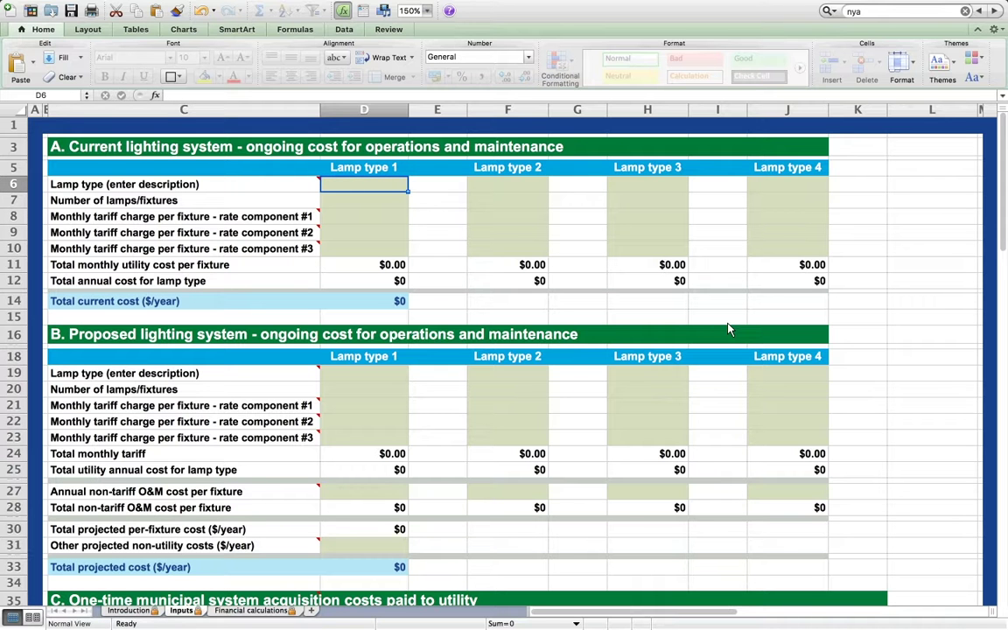
type("150 W")
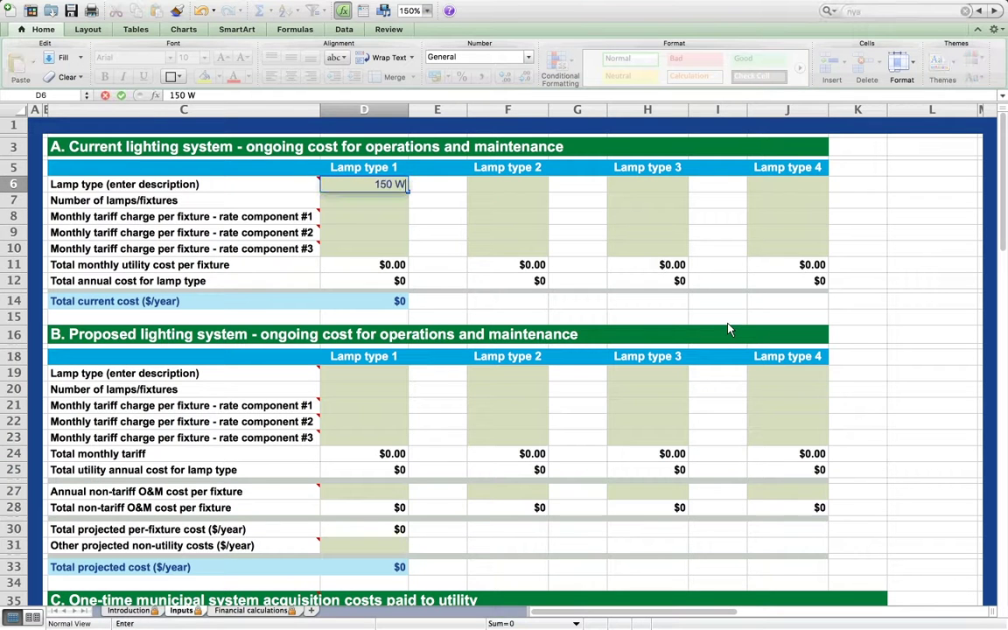
type(" HPS")
key("Return")
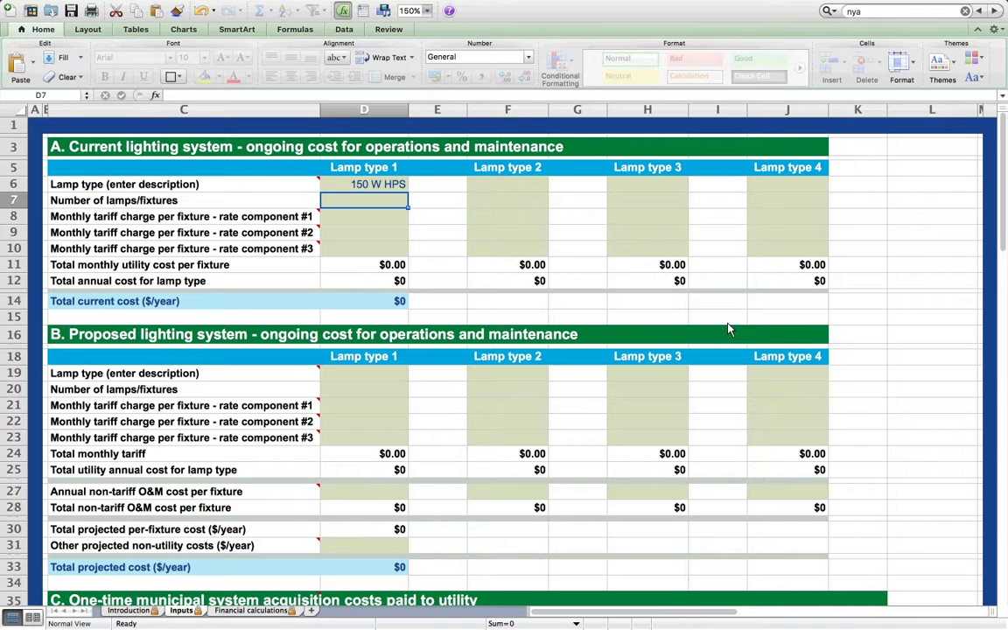
type("7000")
key("Return")
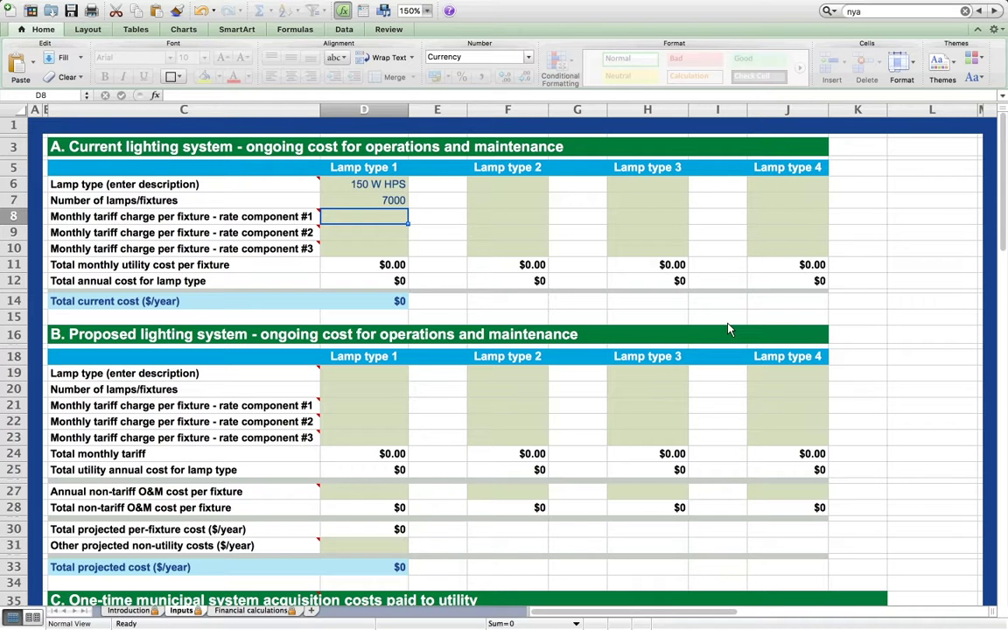
Set the current system's Lamp type 1 monthly tariff charges per fixture to $5 for rate component #1 and $8 for #2
key("Up")
key("Up")
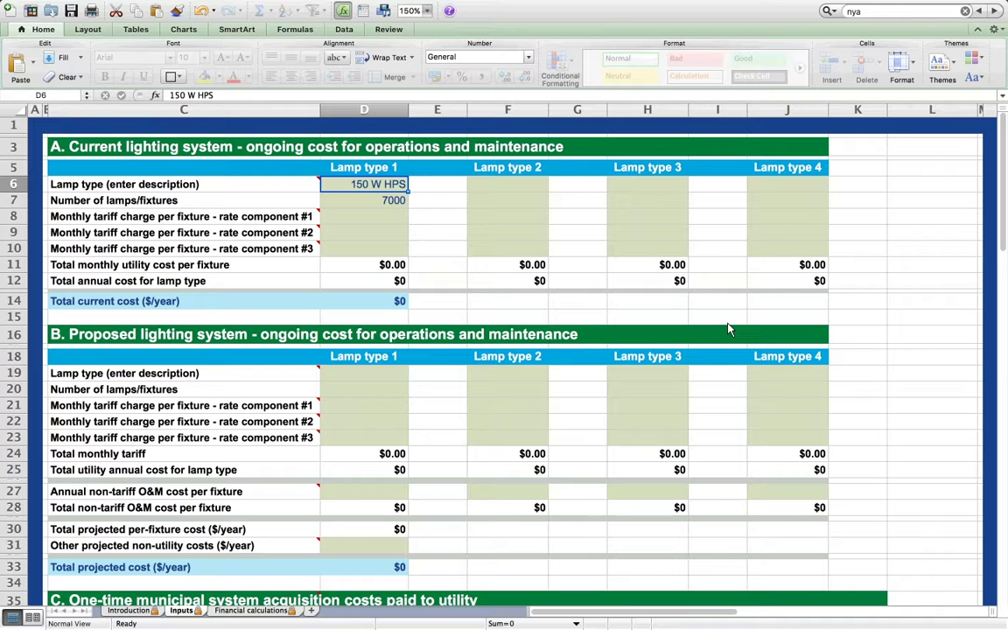
key("Down")
key("Down")
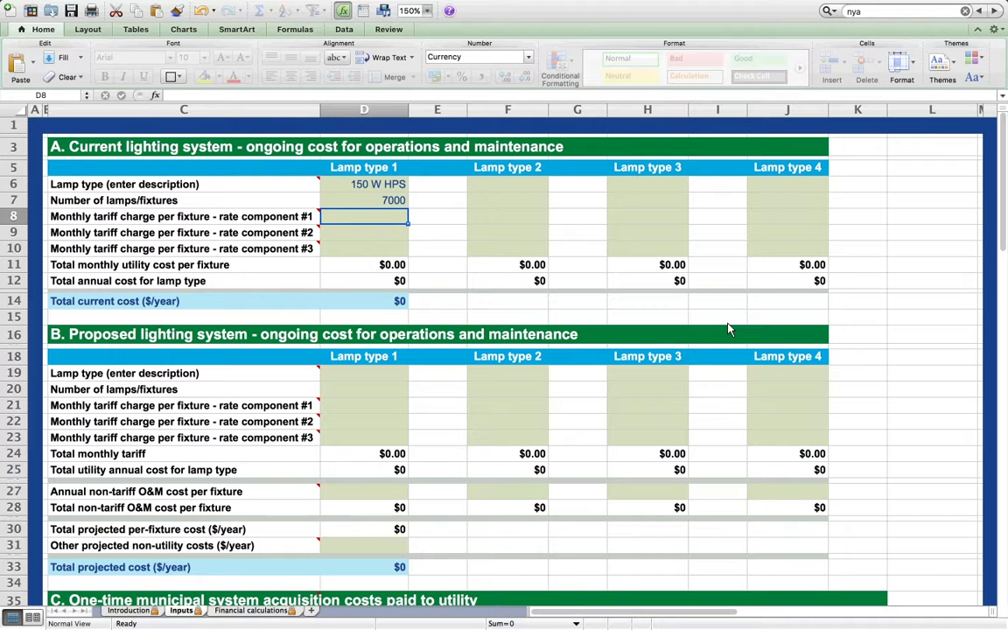
type("5")
key("Return")
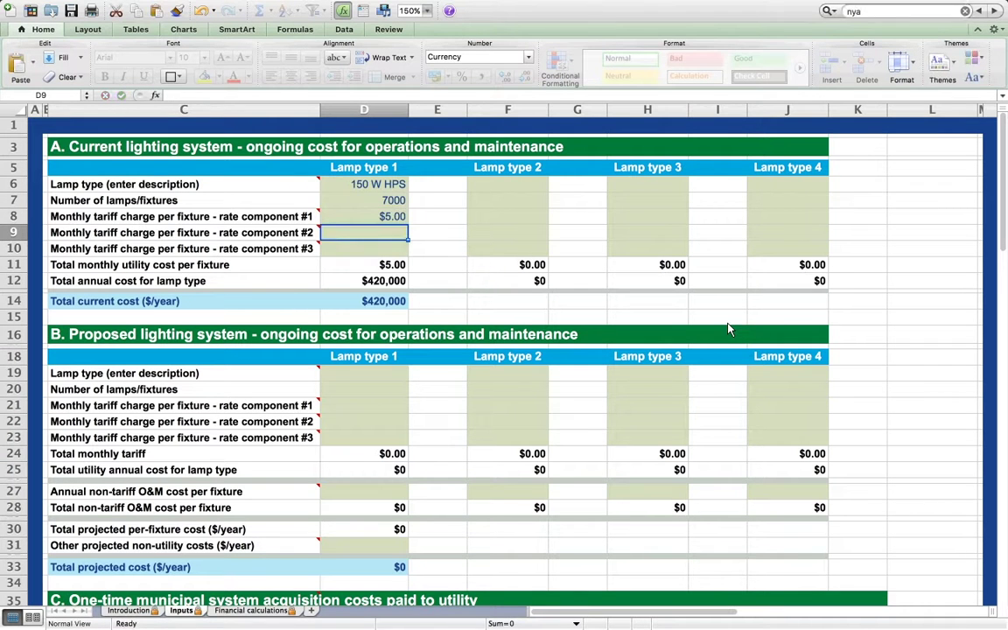
type("8")
key("Return")
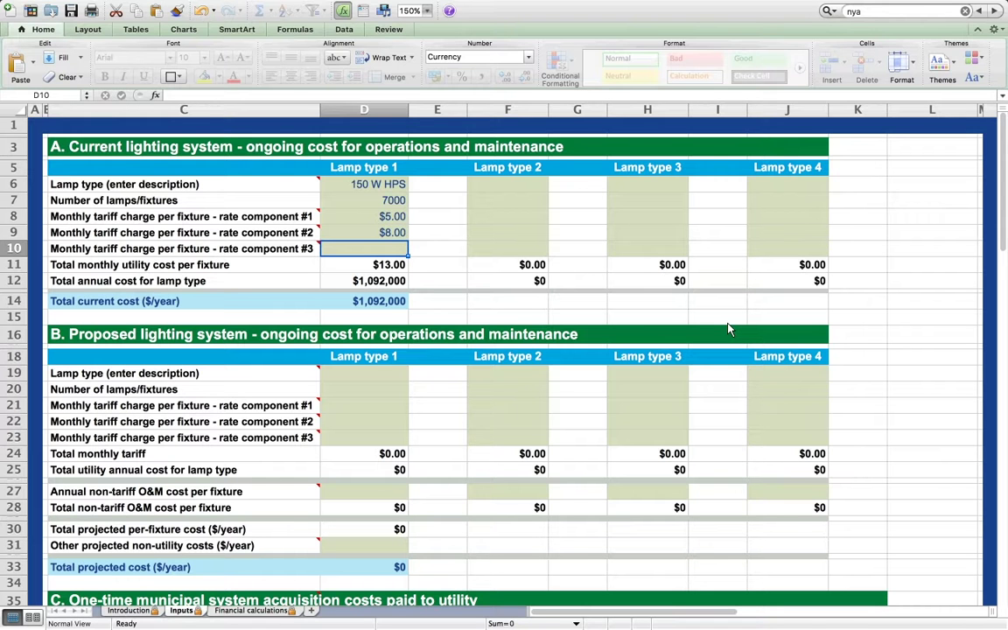
Describe Lamp type 1 of the proposed lighting system as LED with 7000 lamps/fixtures
key("Down")
key("Down")
key("Down")
key("Down")
key("Down")
key("Down")
key("Down")
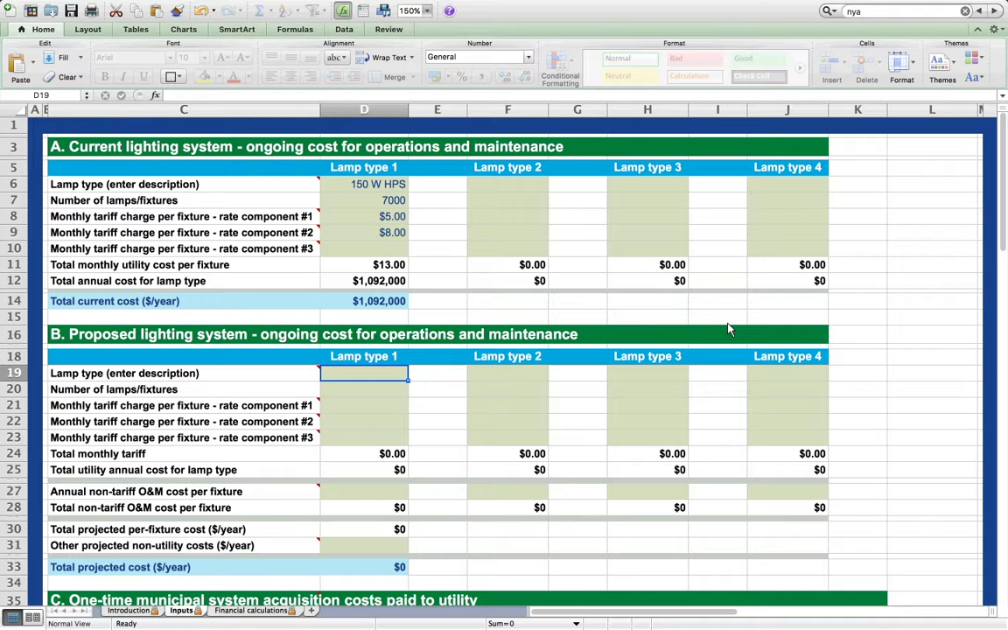
key("Up")
key("Down")
key("Down")
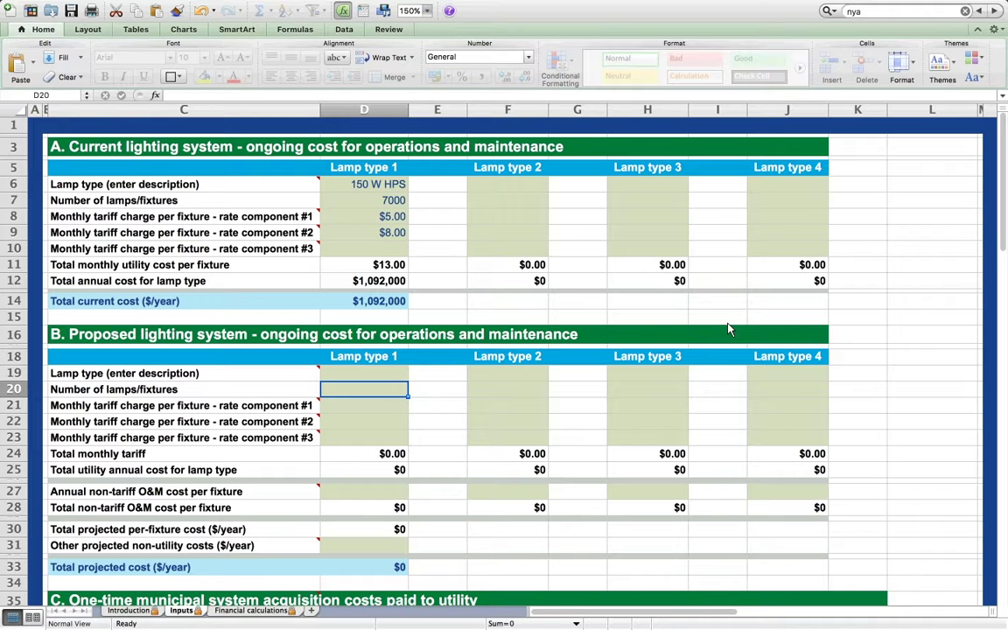
type("7000")
key("Up")
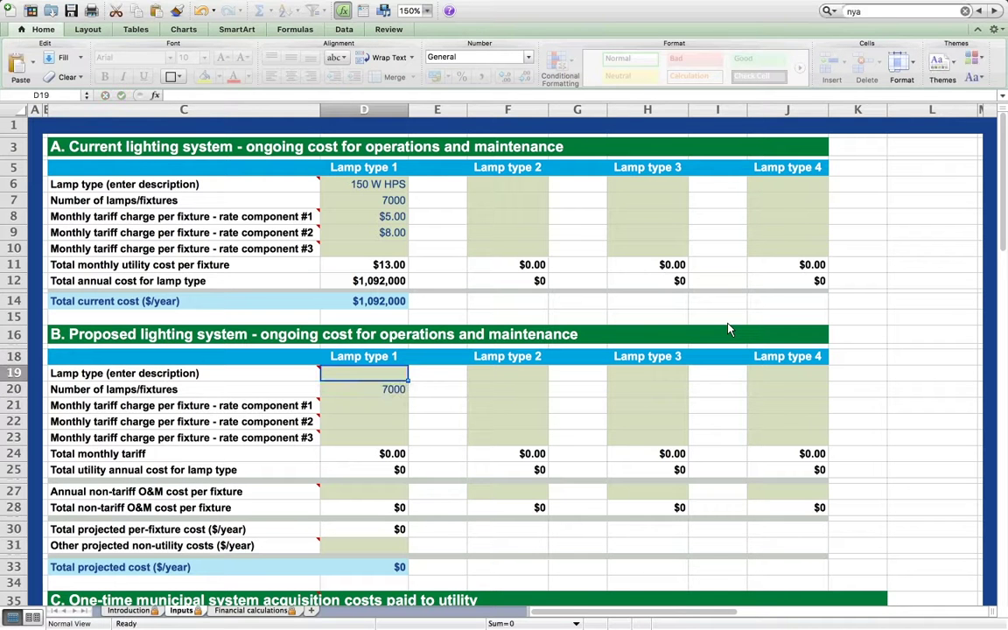
type("LED")
key("Down")
key("Down")
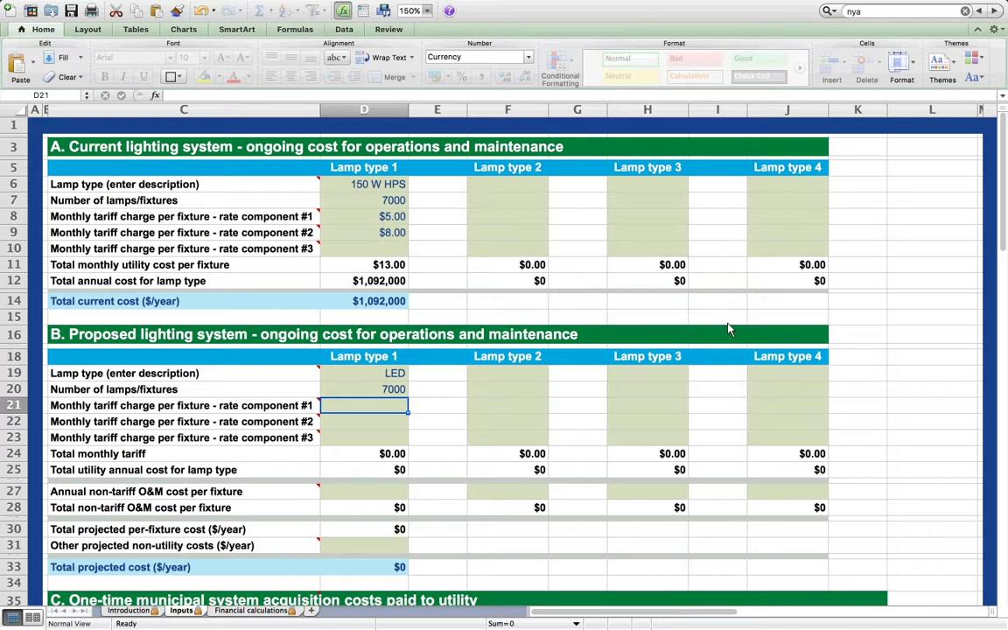
Set the proposed system's Lamp type 1 monthly tariff charges per fixture to $3 for rate component #1 and $1 for #2
type("3")
key("Return")
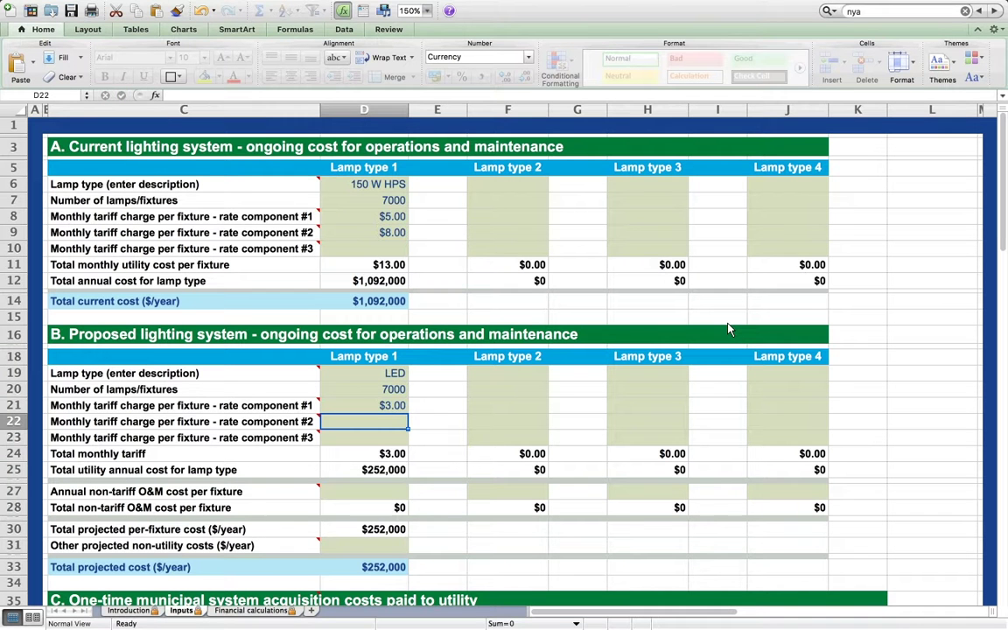
type("1")
key("Return")
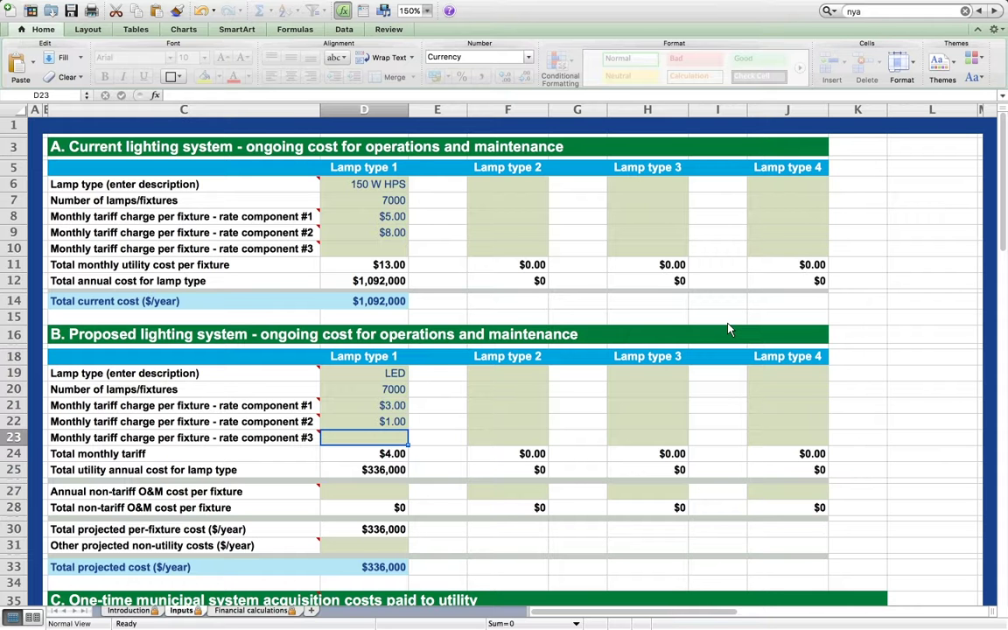
In section C, enter 7000 fixtures to acquire and the description 150 W HPS for Lamp type 1
key("Down")
key("Down")
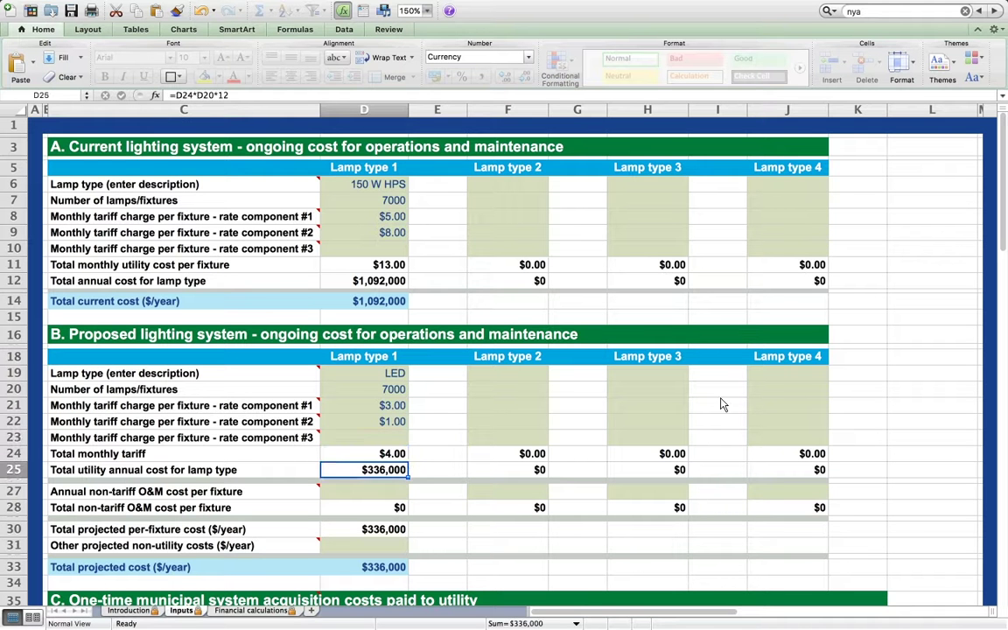
scroll(700, 416, "down", 10)
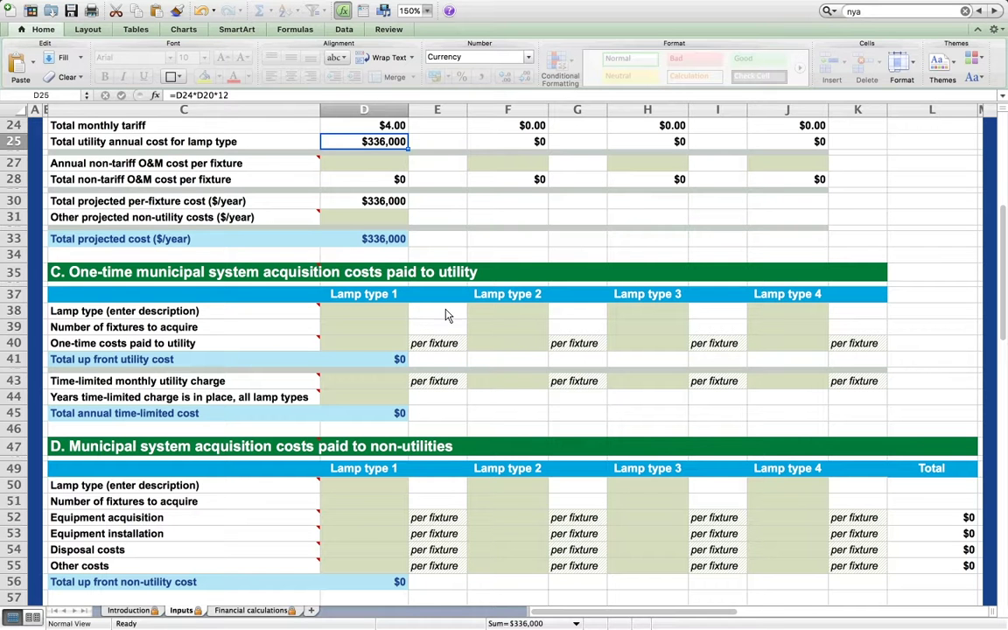
left_click(355, 350)
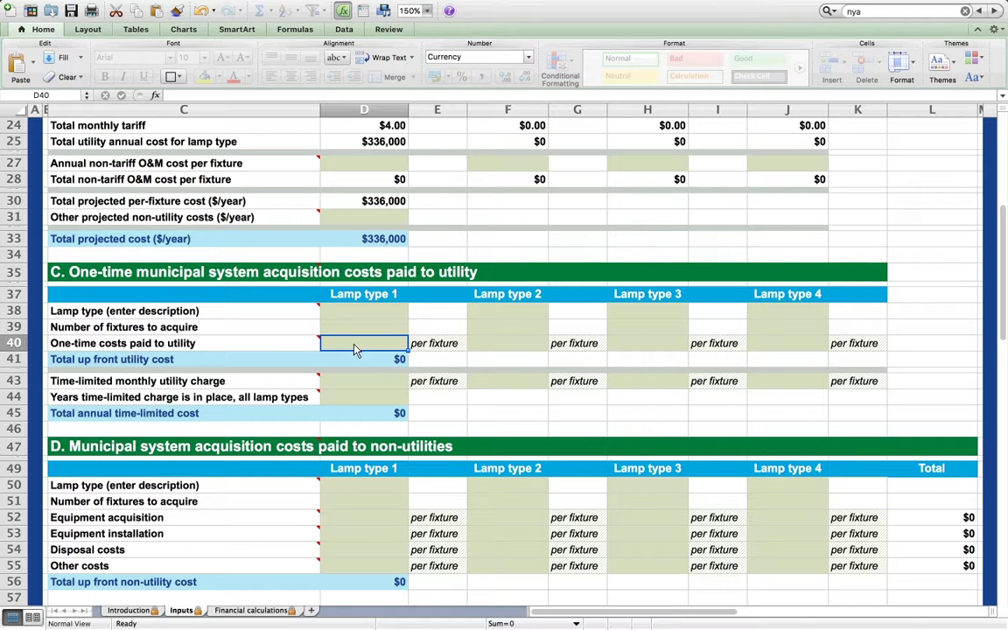
key("Up")
type("7000")
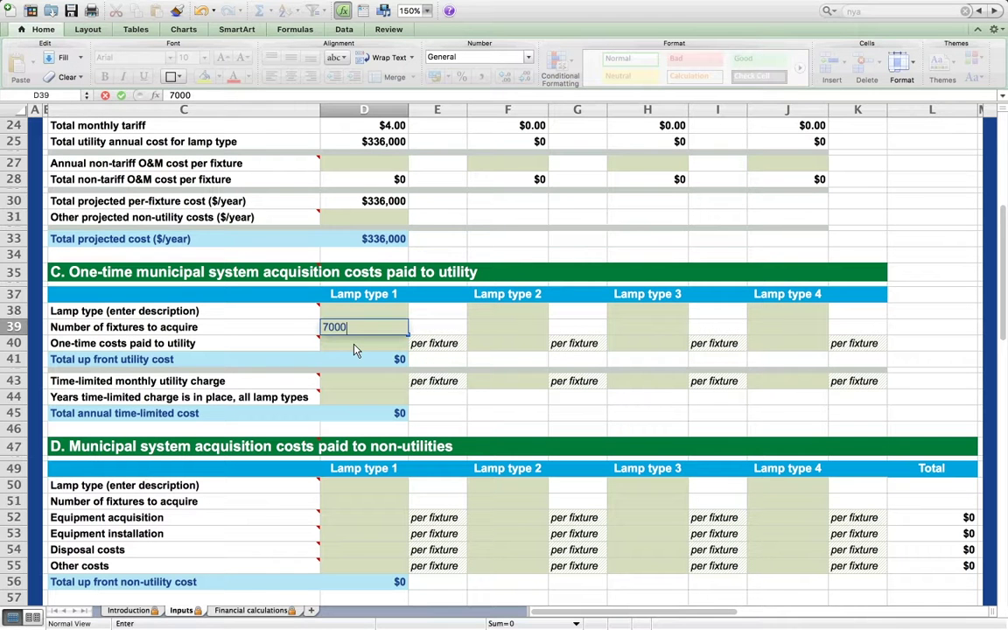
key("Up")
type("15")
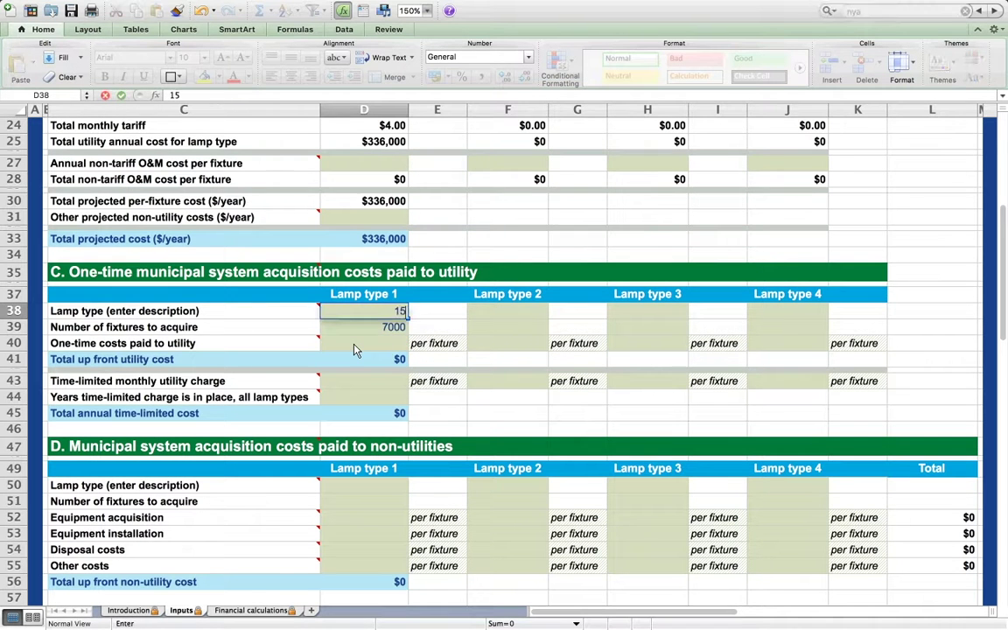
type("0 W HPS")
Set the one-time costs paid to the utility for Lamp type 1 to $100 per fixture
left_click(355, 349)
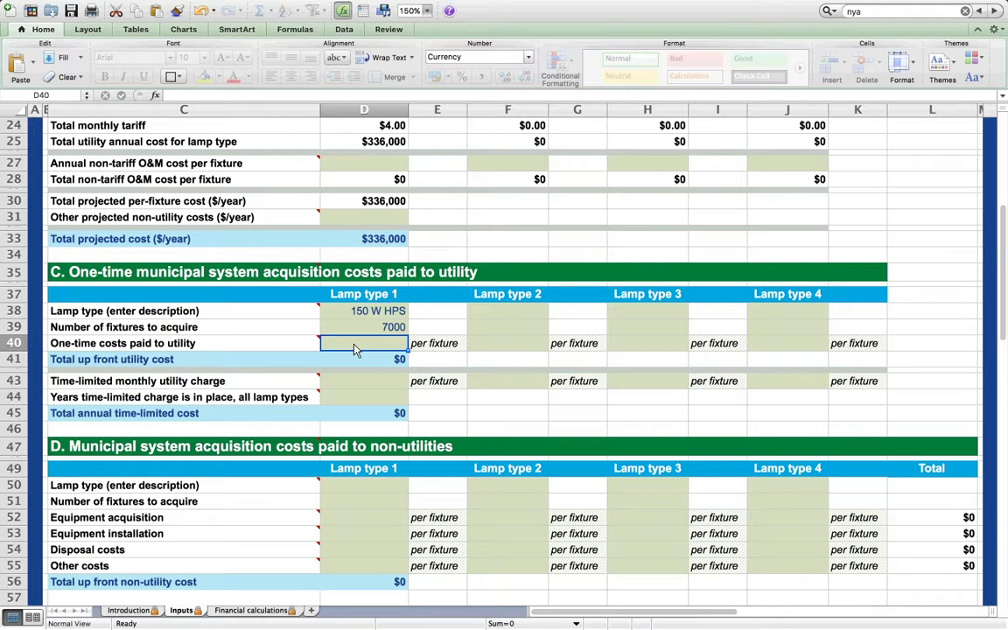
type("100")
key("Return")
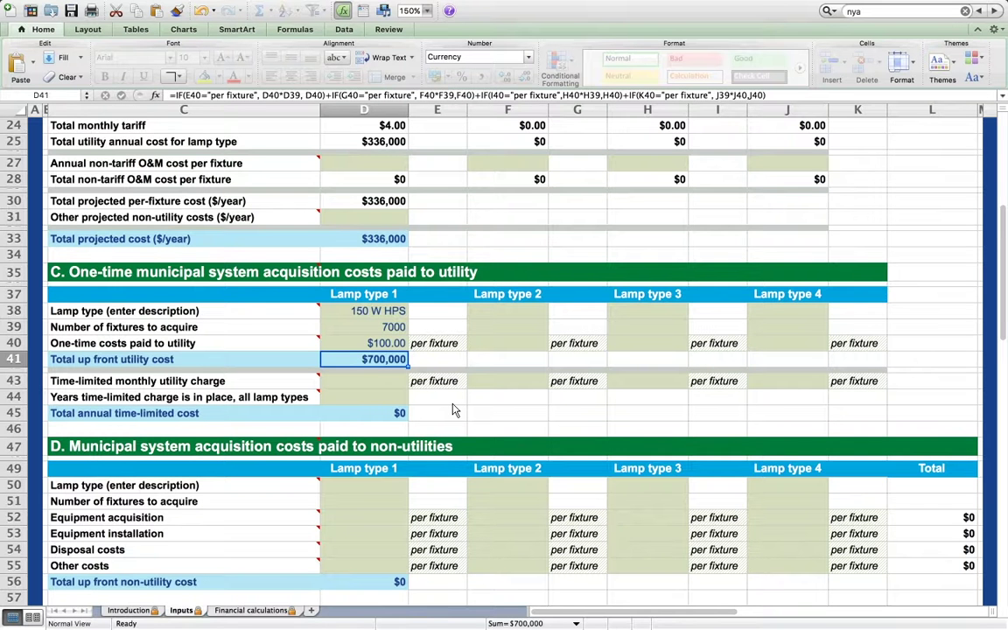
In section D, enter 7000 fixtures to acquire and an equipment acquisition cost of $600 per fixture for Lamp type 1
scroll(453, 410, "down", 3)
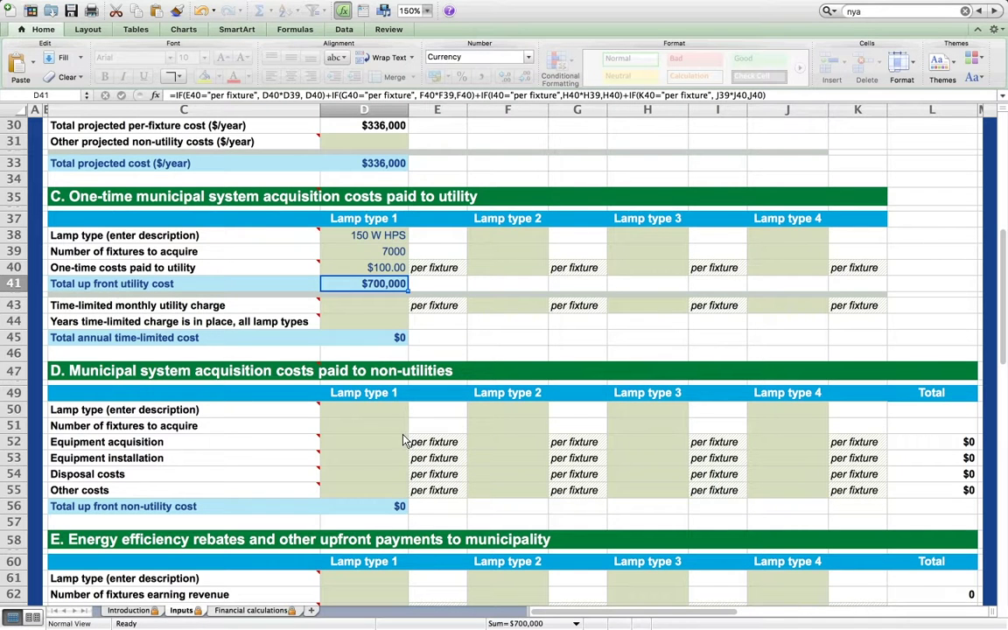
left_click(379, 411)
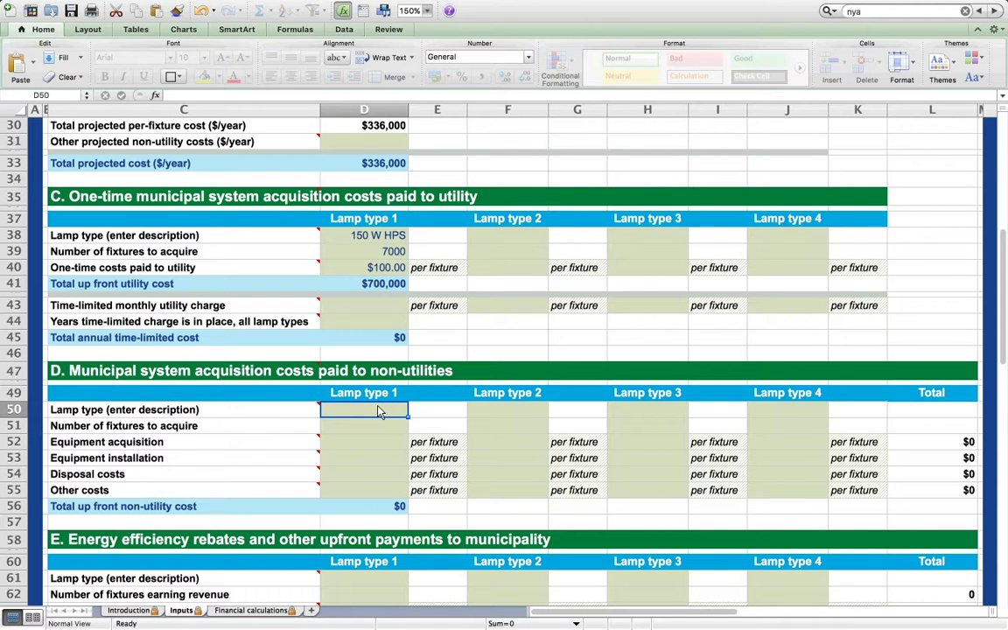
key("Down")
type("7000")
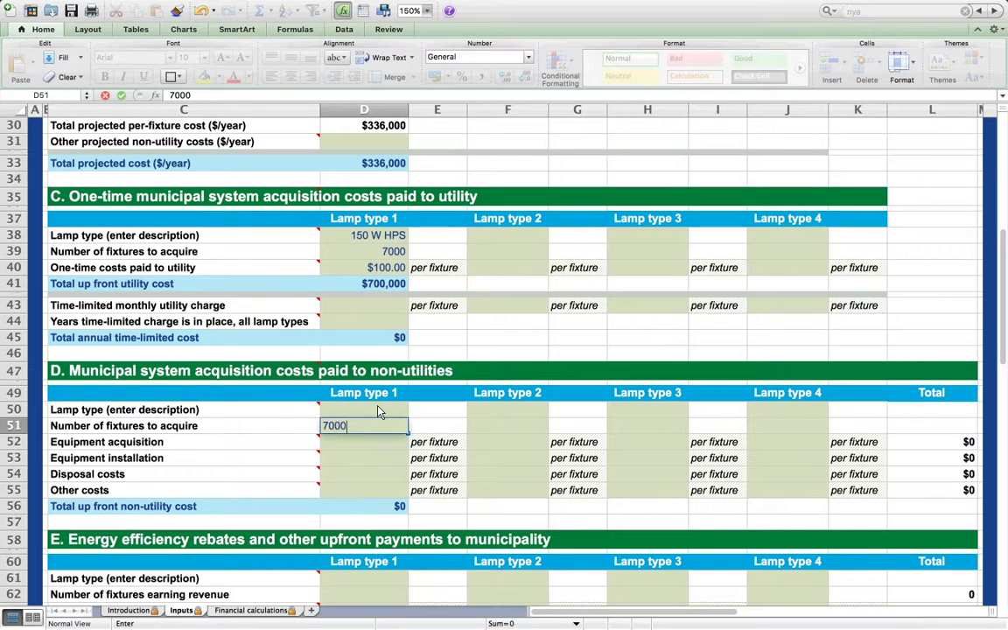
key("Return")
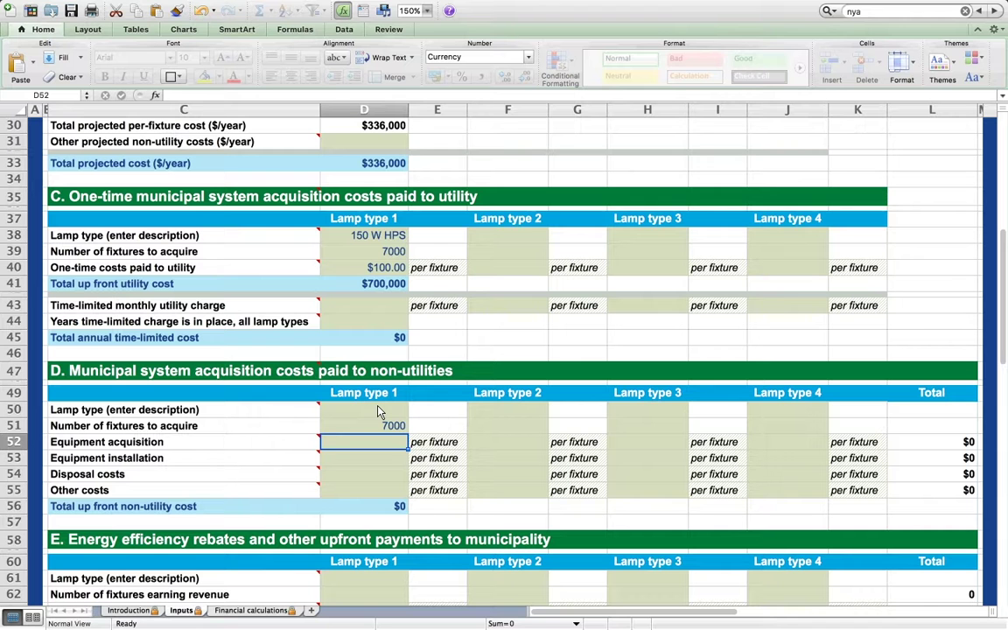
type("600")
key("Return")
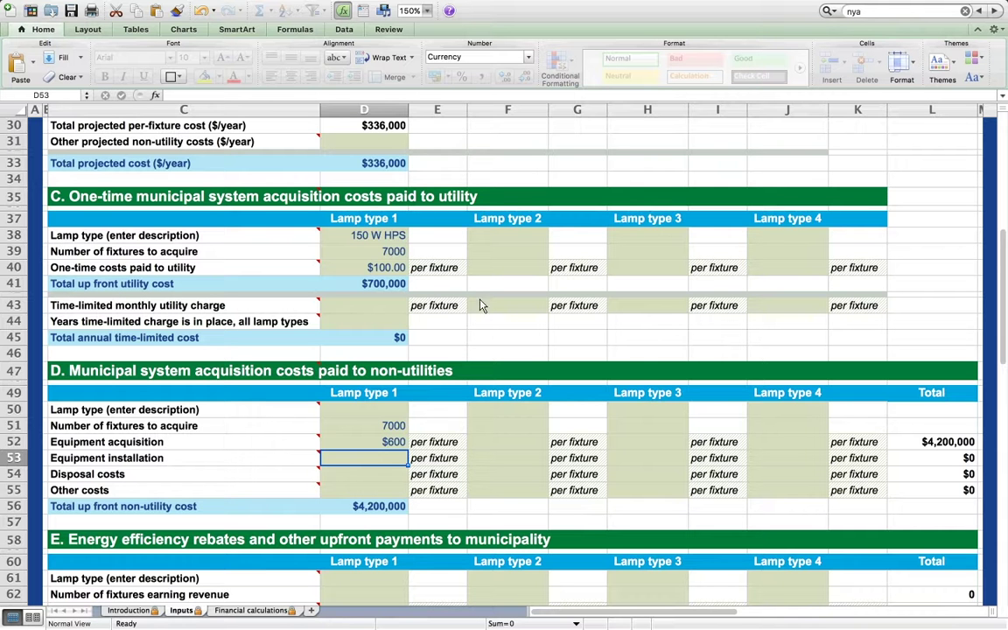
In section B, set the proposed system's annual non-tariff O&M cost per fixture for Lamp type 1 to $50
scroll(482, 300, "up", 8)
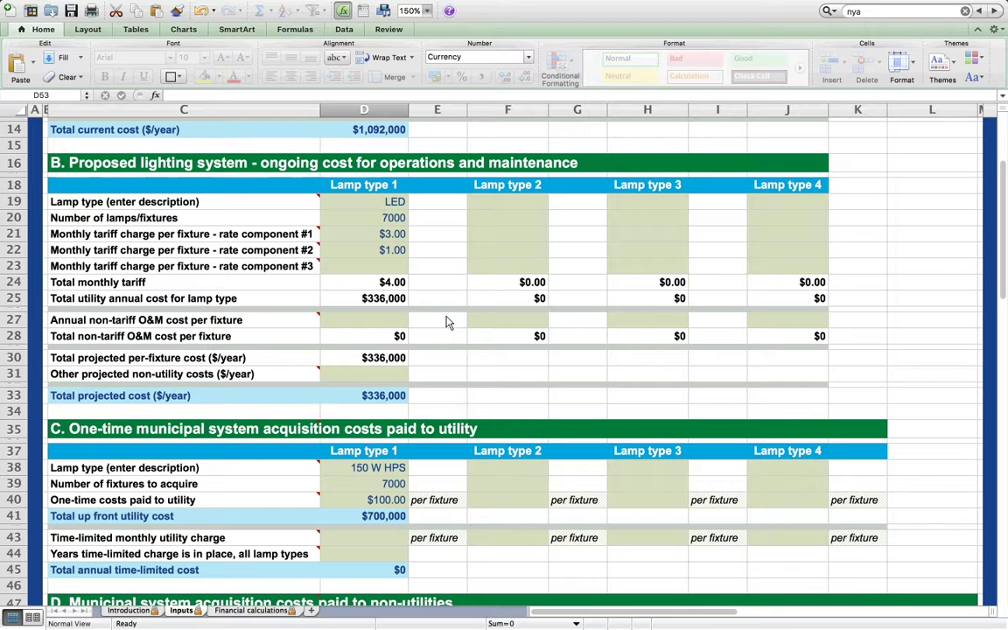
left_click(378, 327)
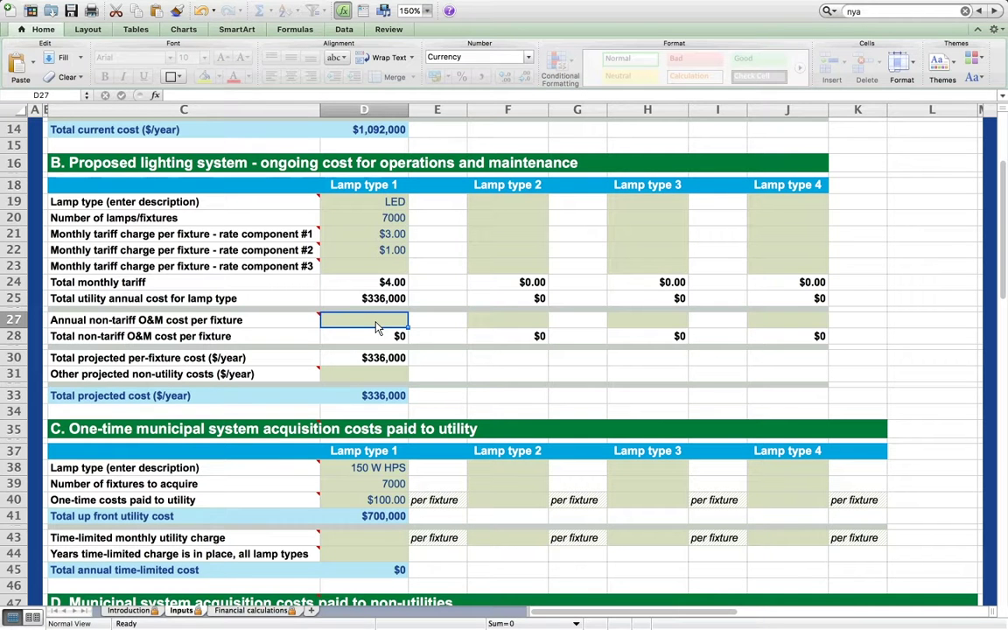
type("5")
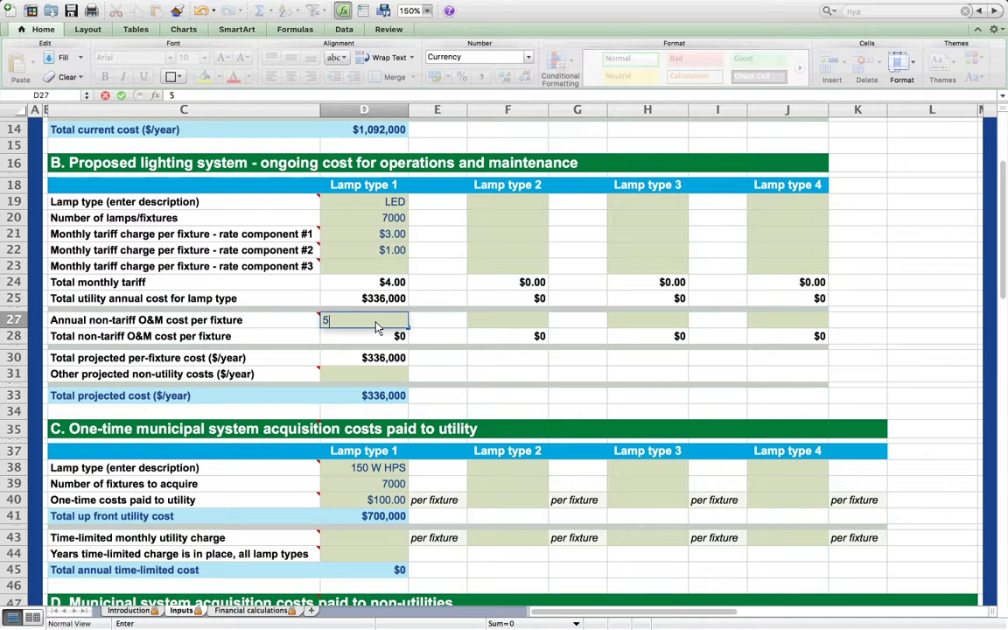
type("0")
key("Return")
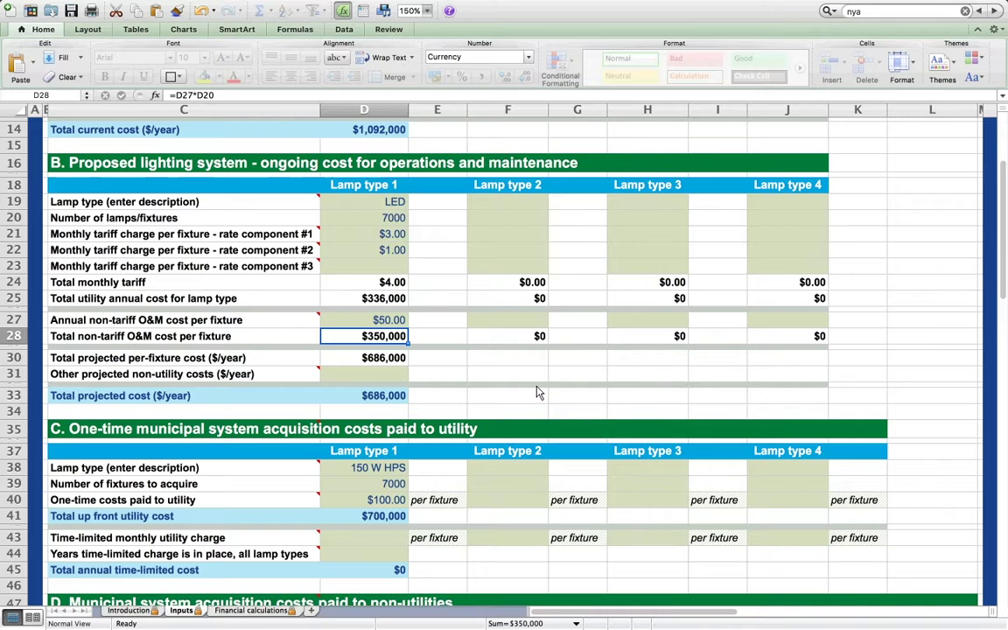
Open the Financial calculations sheet and review the total annual costs of the current and proposed systems in section G
scroll(538, 393, "down", 6)
scroll(539, 393, "up", 8)
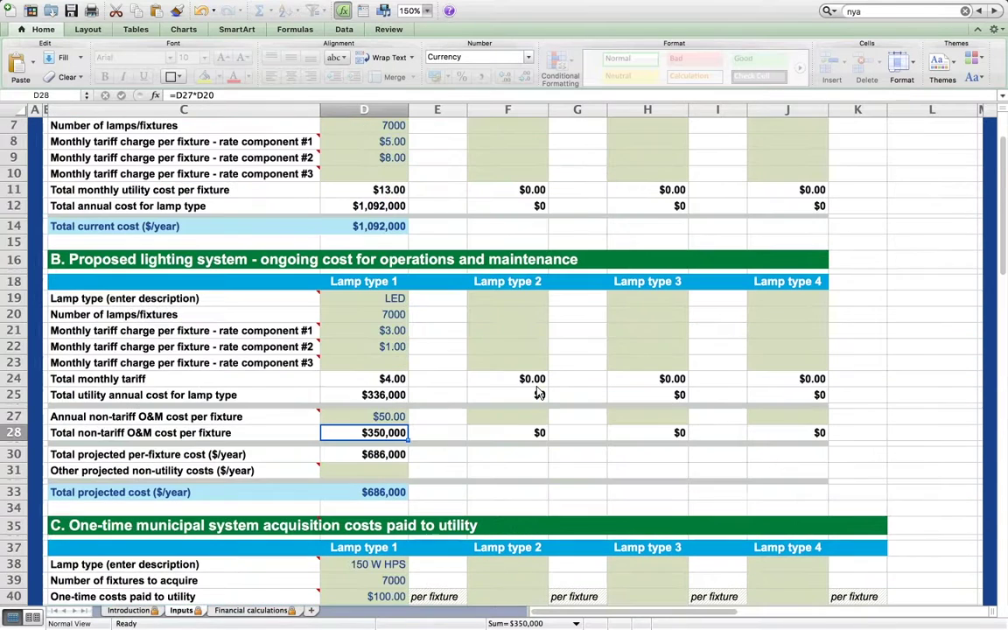
left_click(256, 612)
scroll(613, 135, "up", 7)
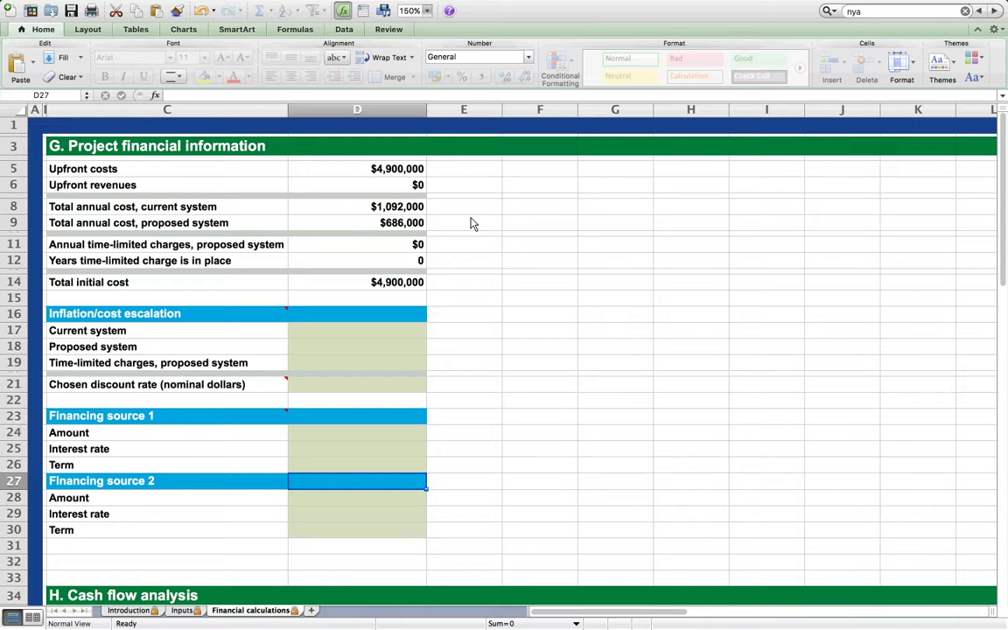
left_click(424, 213)
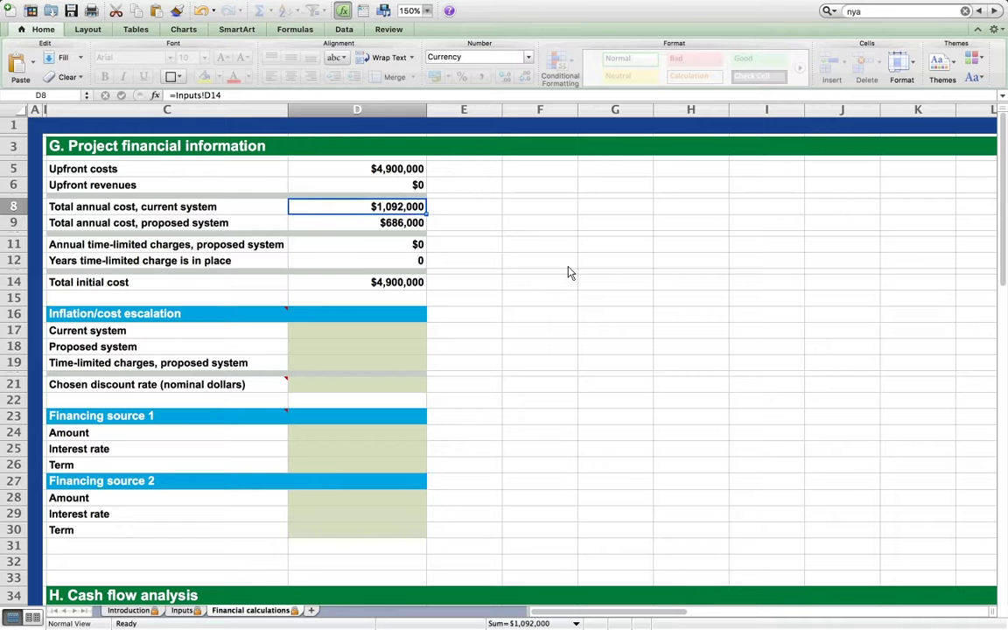
key("Down")
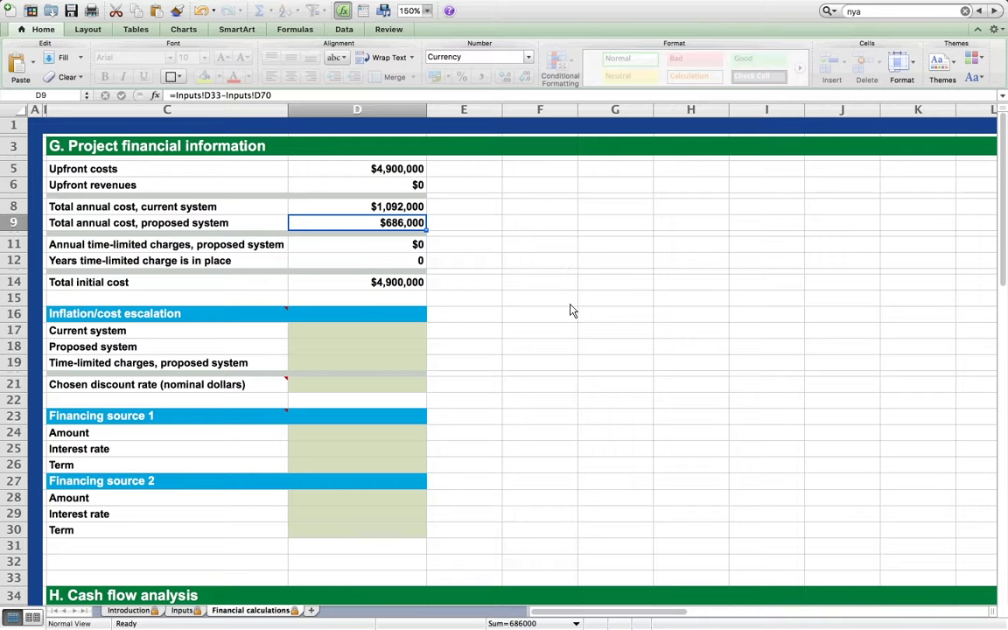
Set the inflation/cost escalation to 2% for both the current system and the proposed system
scroll(569, 275, "down", 3)
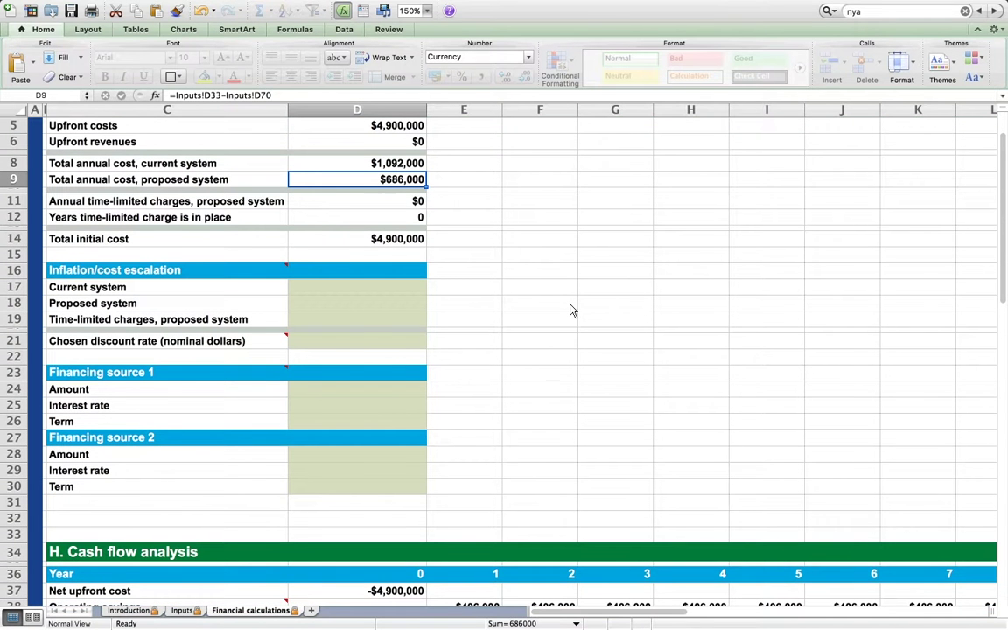
scroll(571, 310, "down", 3)
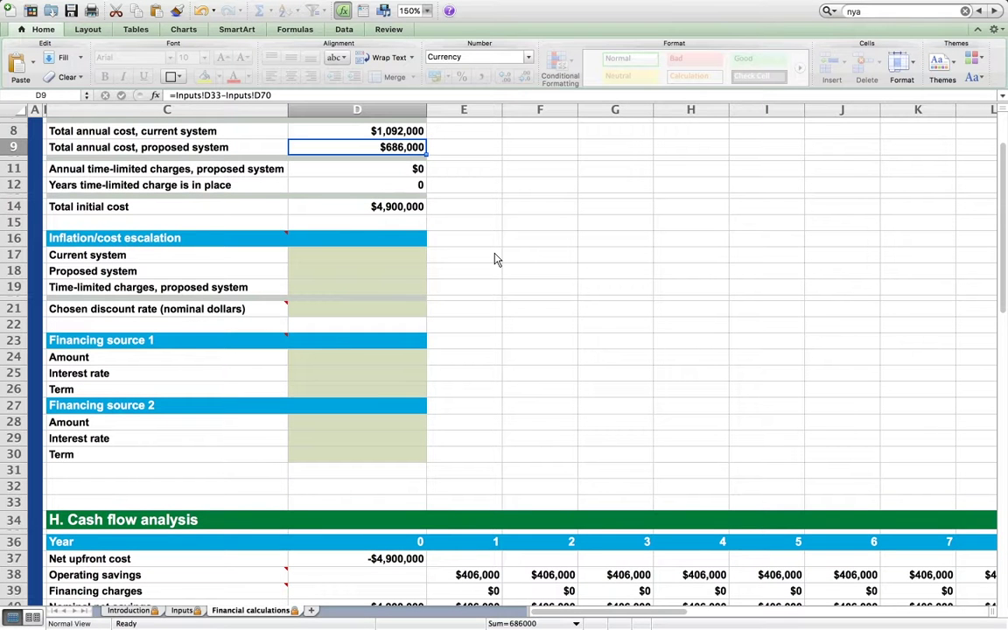
left_click(409, 262)
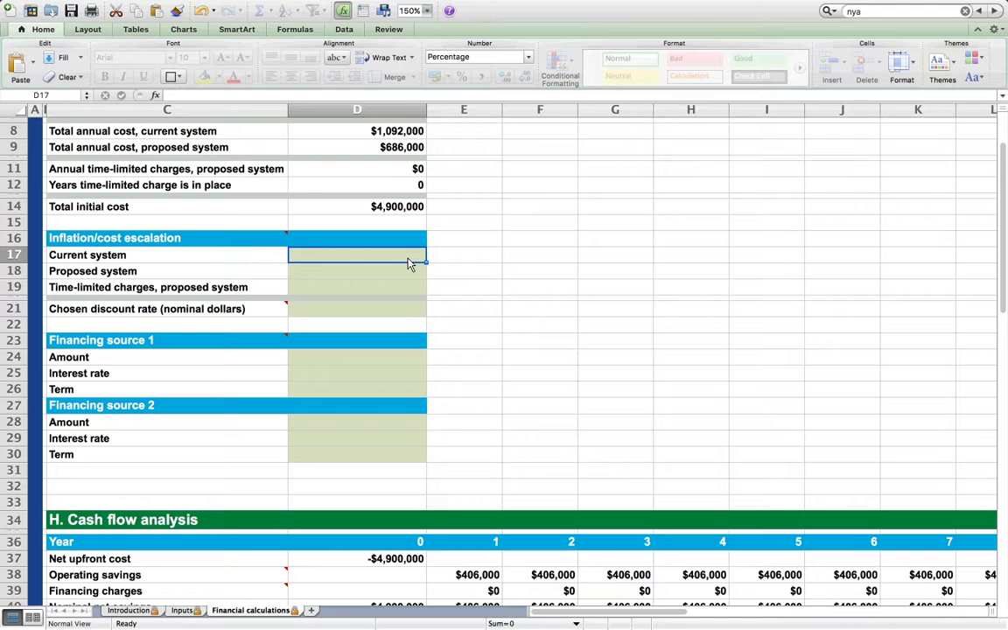
type("2")
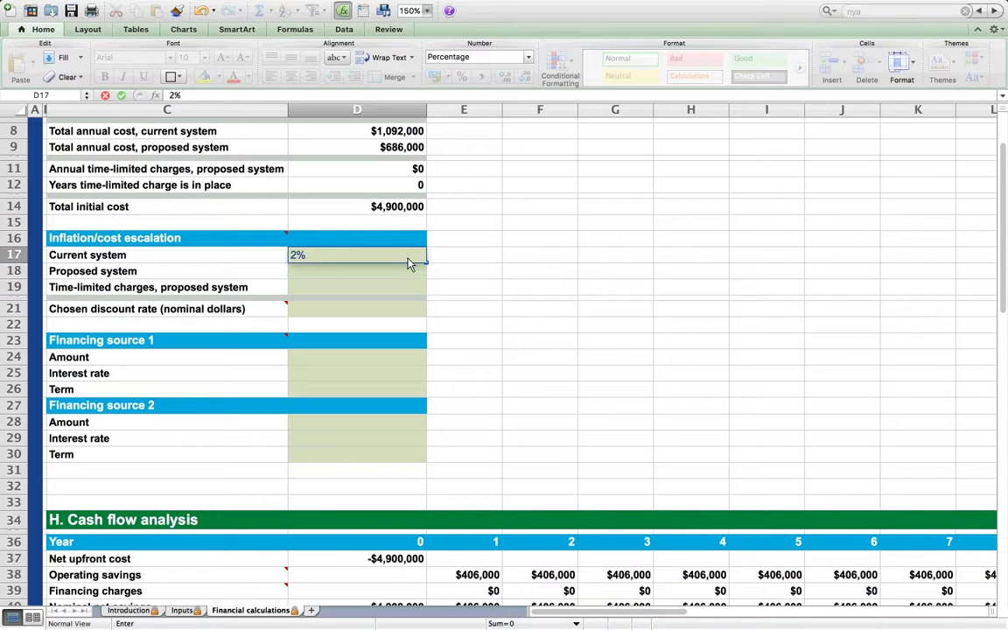
key("Return")
type("2")
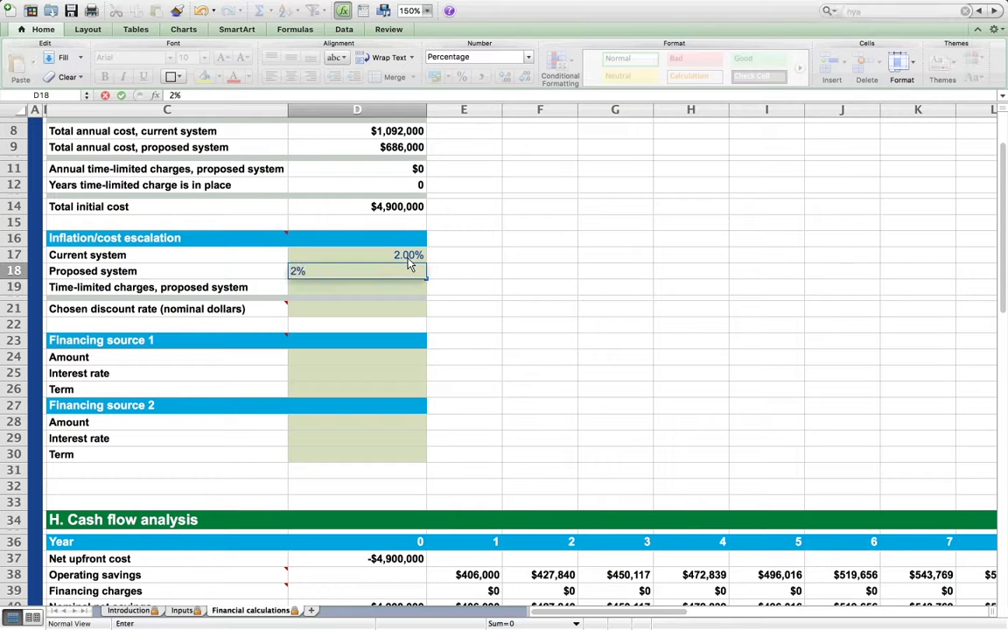
key("Return")
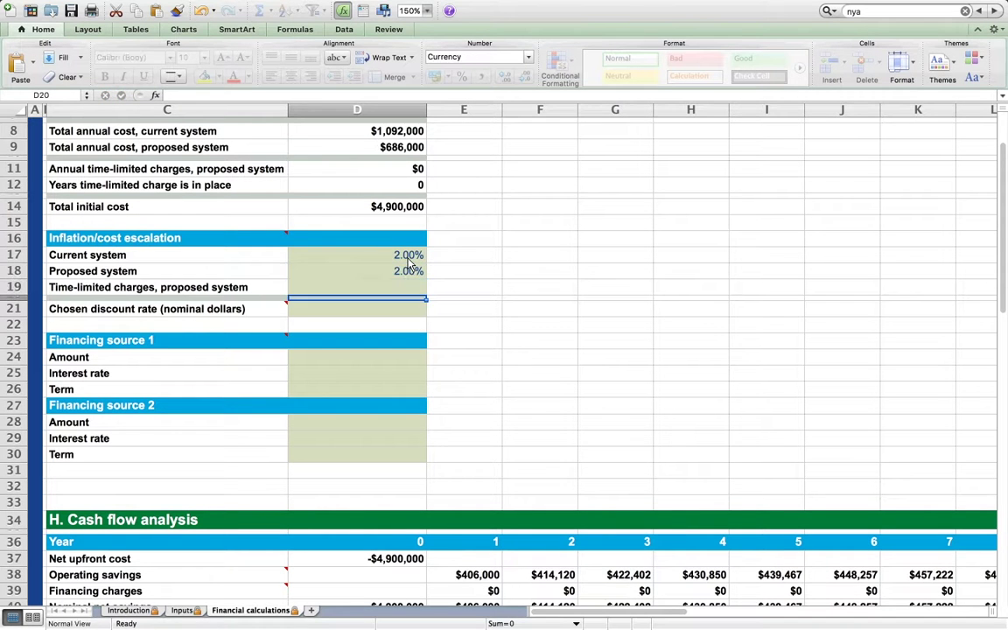
Set the chosen discount rate (nominal dollars) to 0%
key("Return")
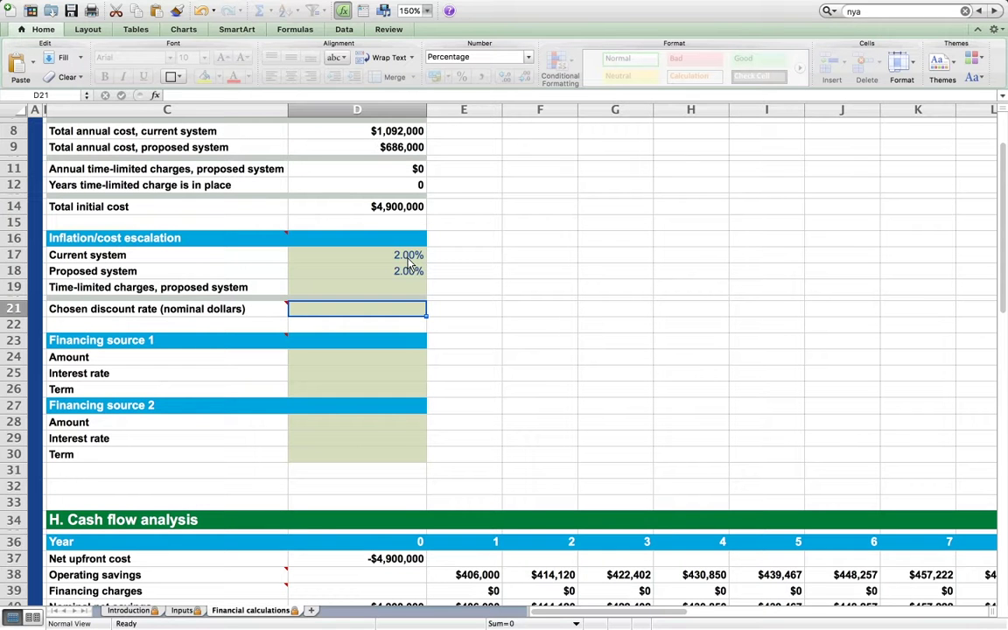
type("0")
key("Return")
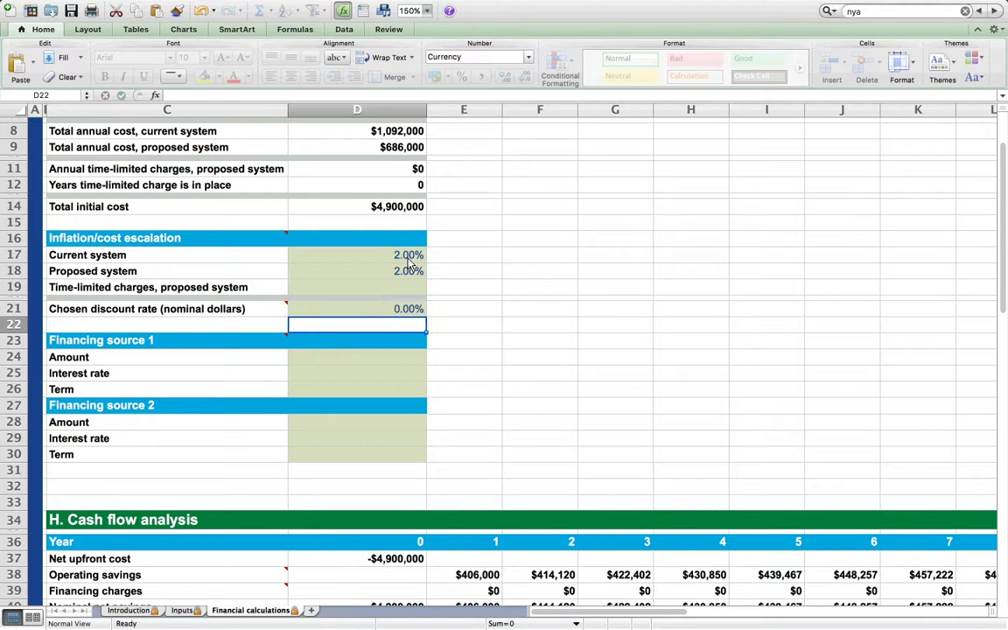
Examine the cash flow analysis and the net present value and internal rate of return in section I
scroll(178, 348, "down", 2)
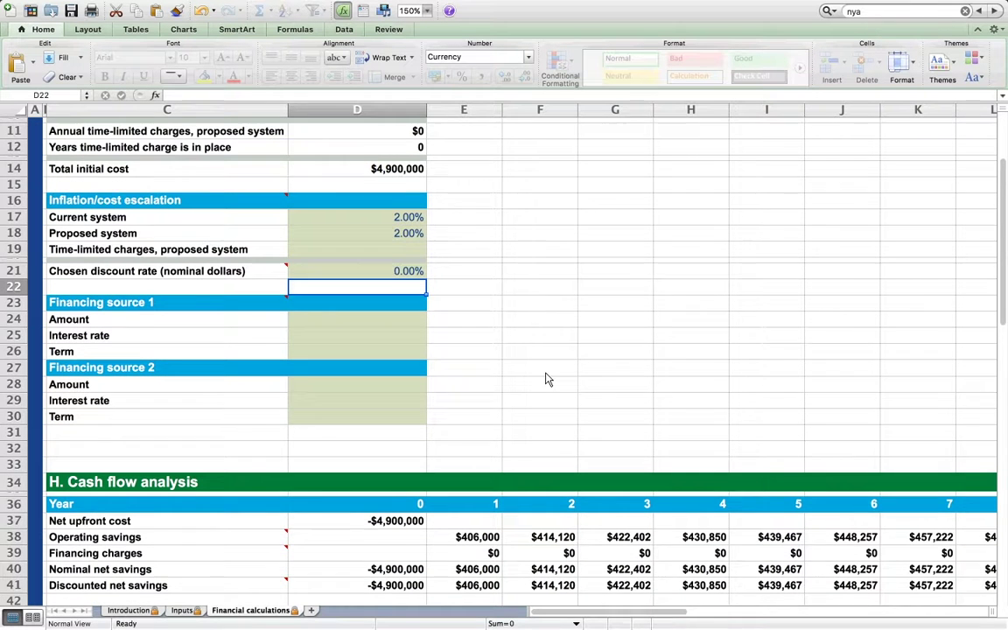
scroll(547, 379, "down", 6)
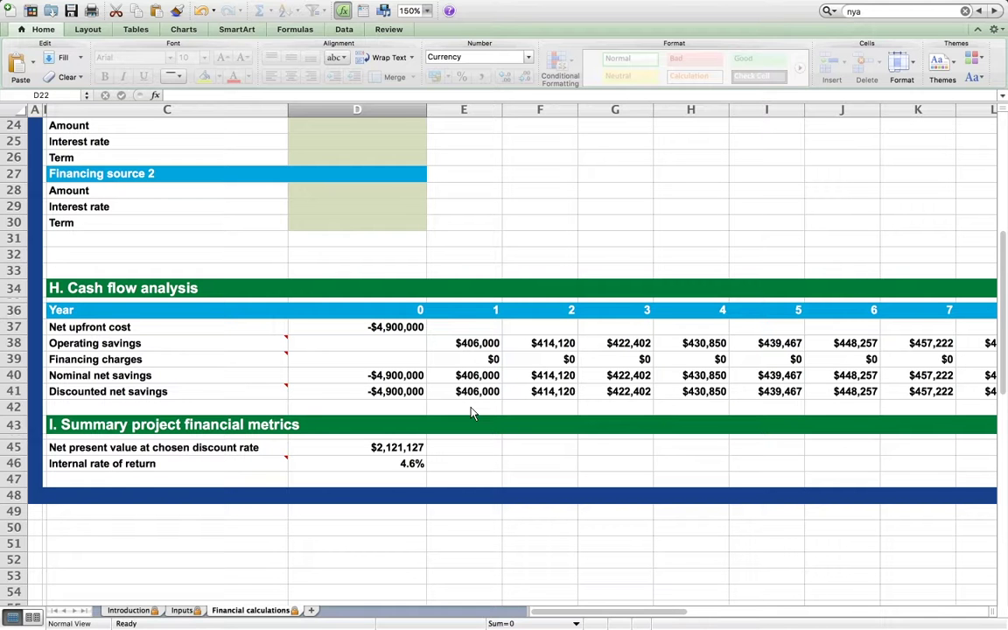
left_click(412, 449)
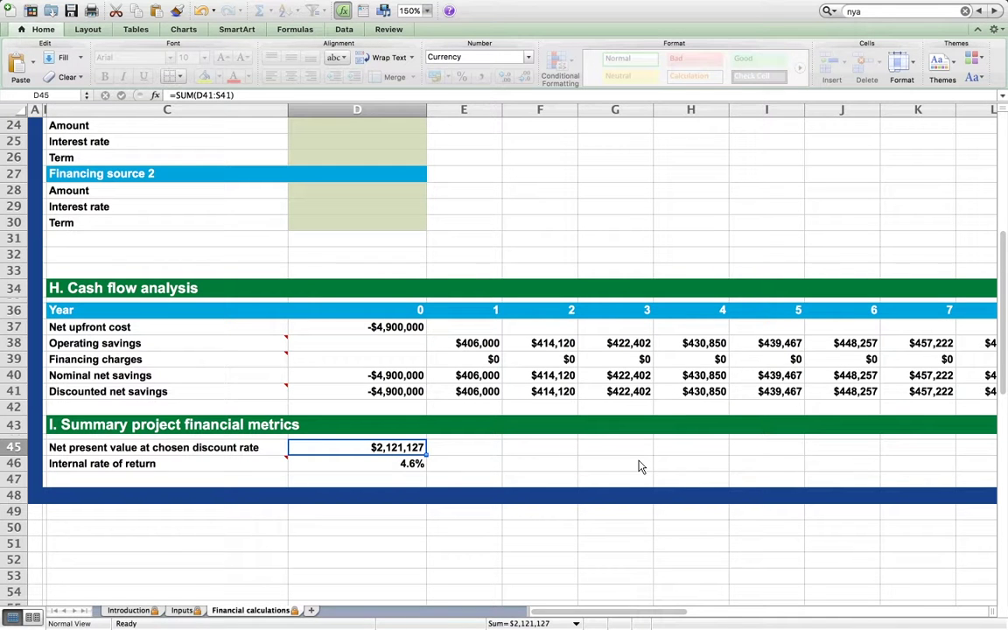
key("Down")
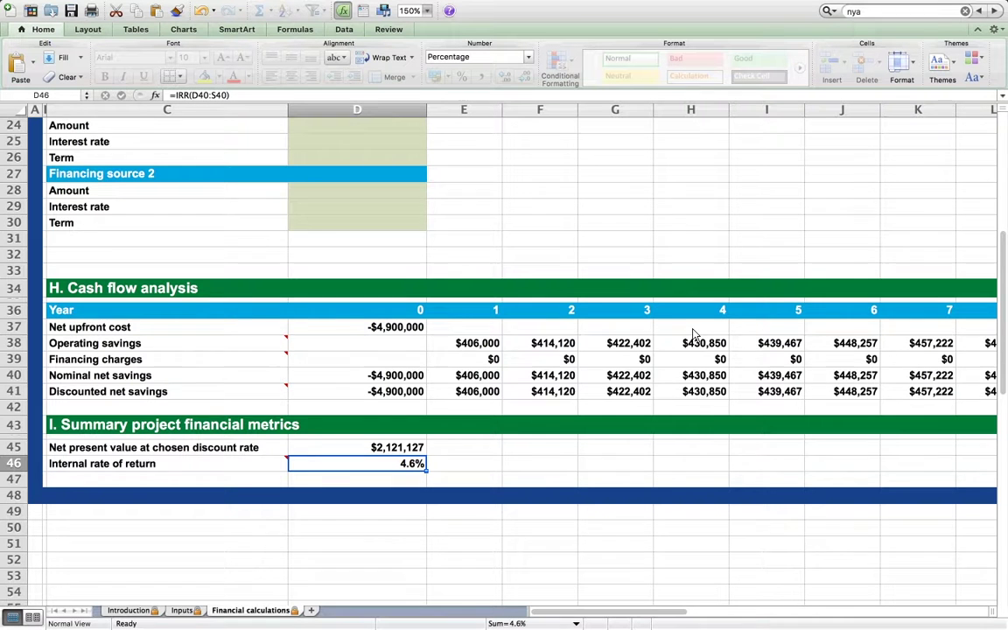
Enter an amount of $4,900,000, an interest rate of 2.5% and a term of 10 for Financing source 1
scroll(695, 336, "up", 3)
scroll(683, 333, "up", 2)
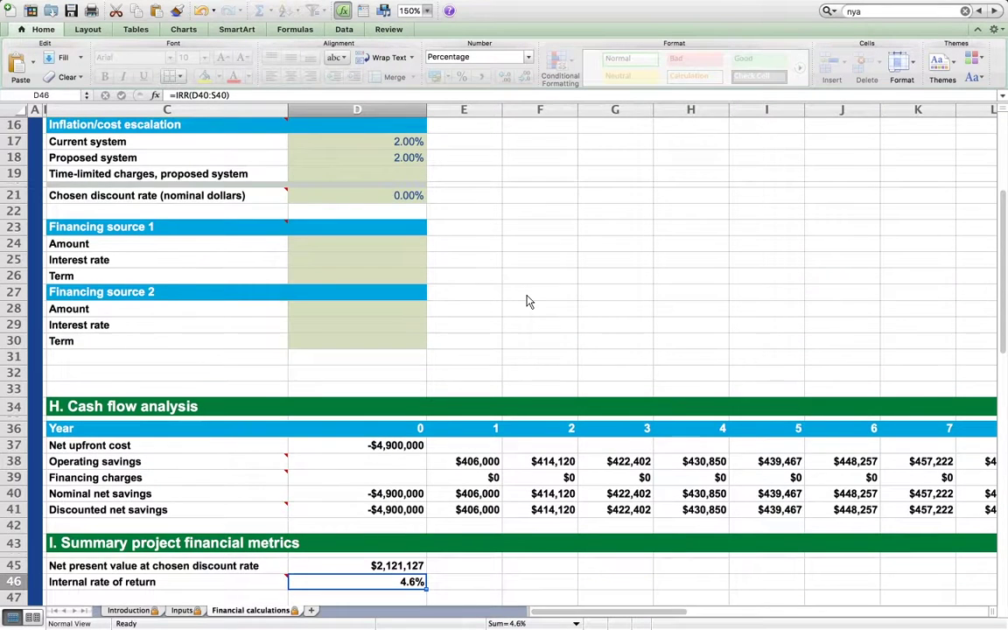
scroll(528, 302, "up", 2)
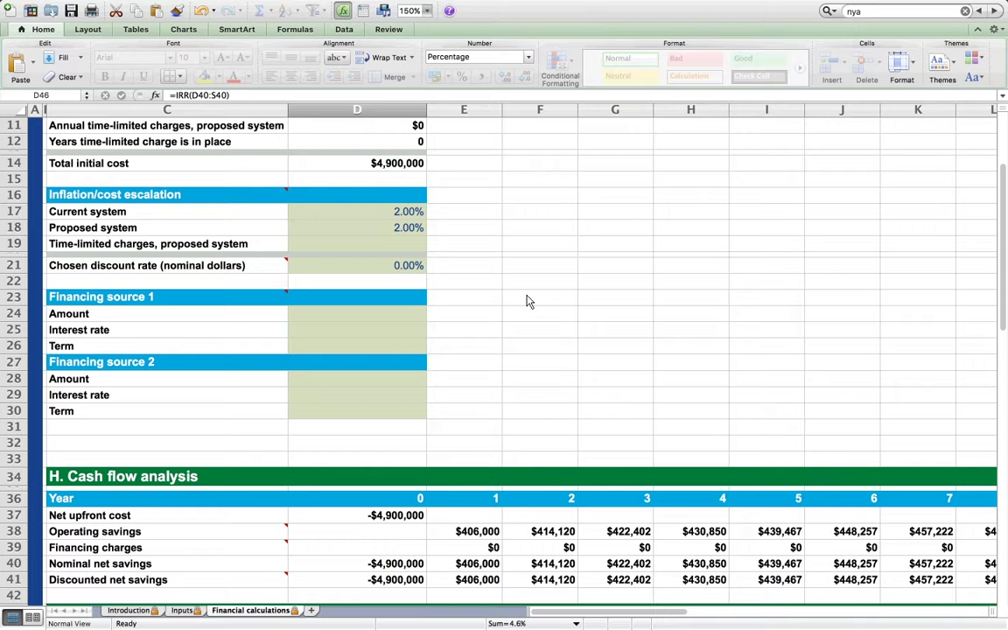
left_click(381, 319)
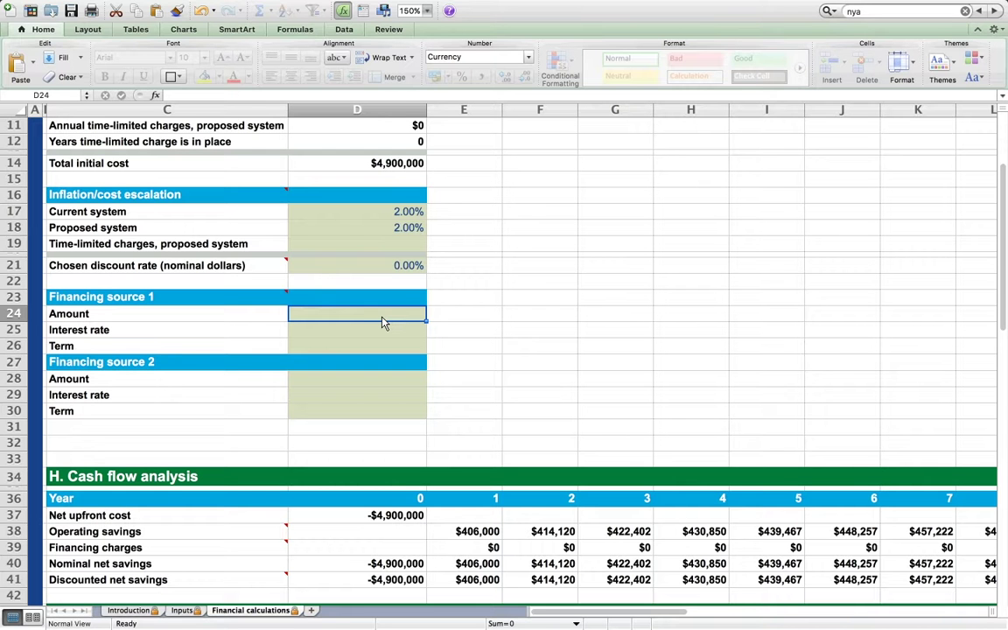
type("4,900,0")
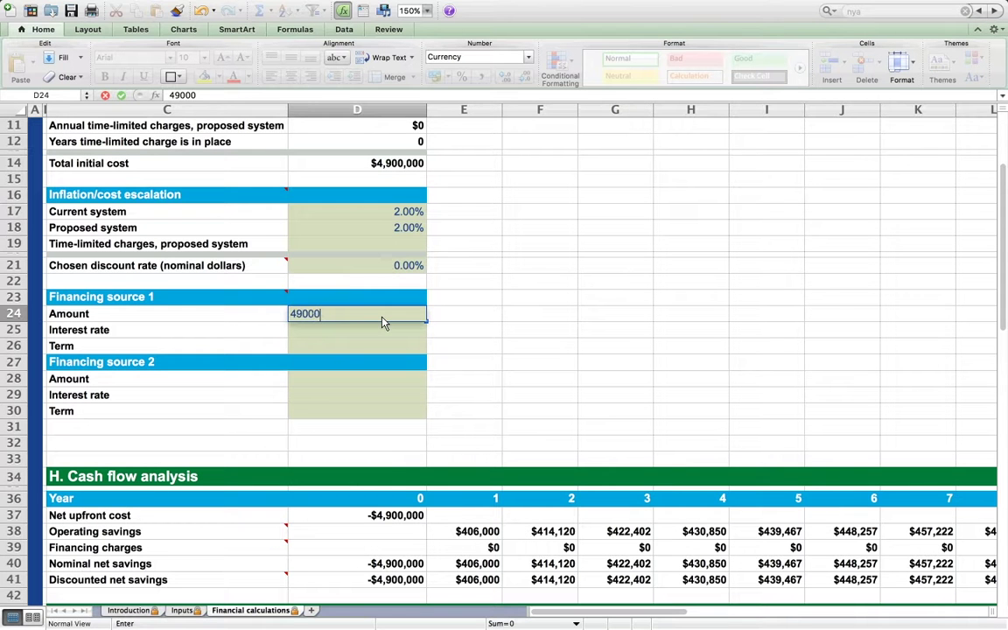
type("00")
key("Return")
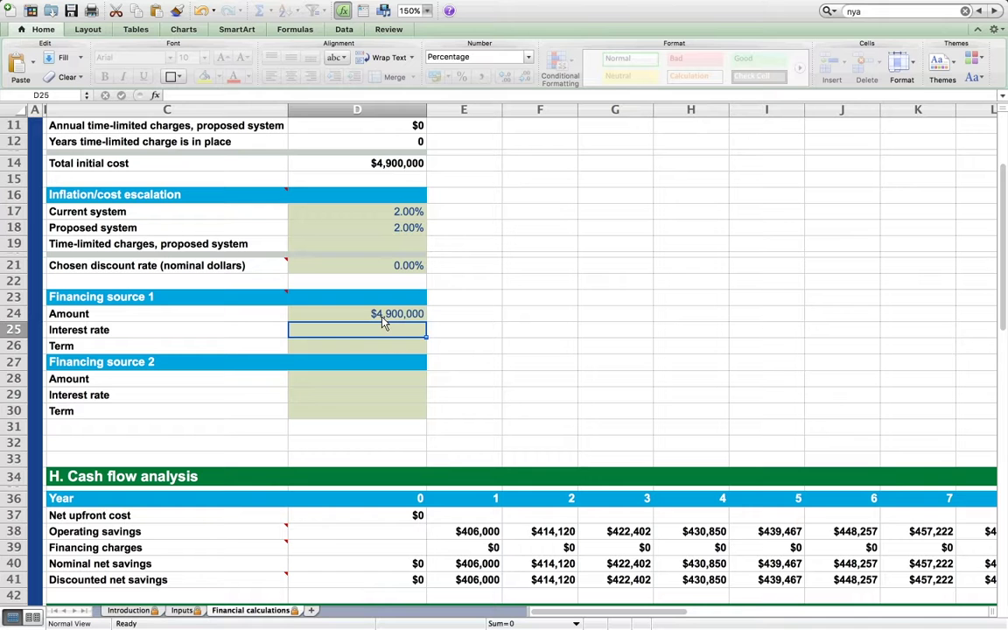
type("2.5")
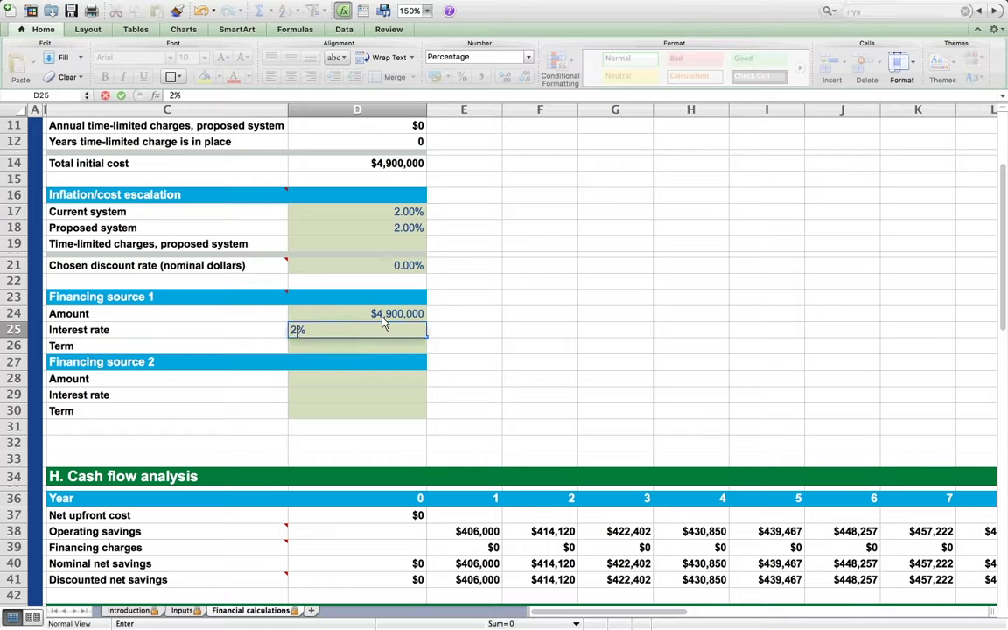
key("Return")
type("10")
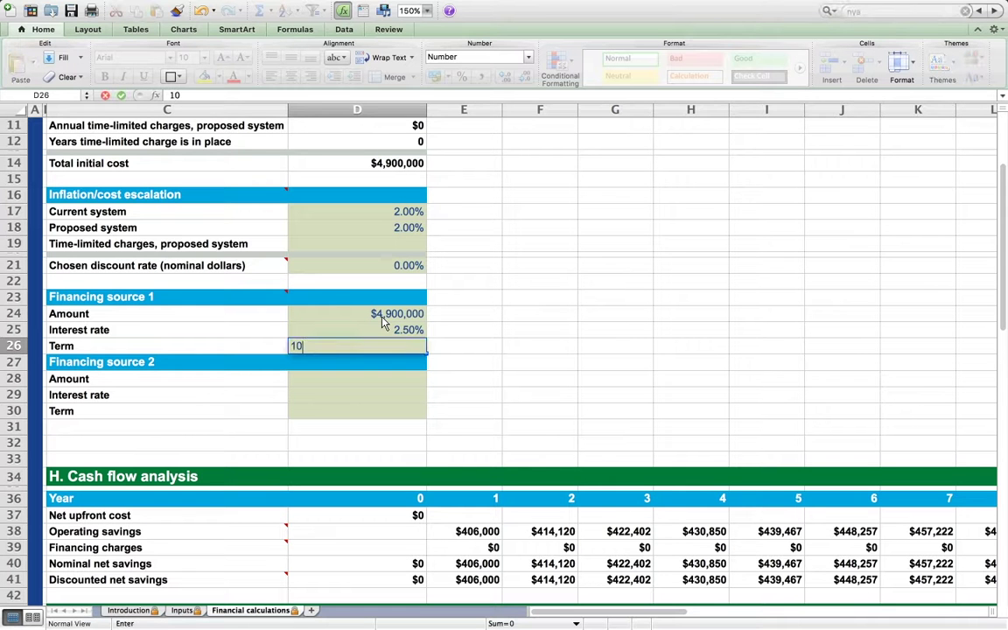
key("Return")
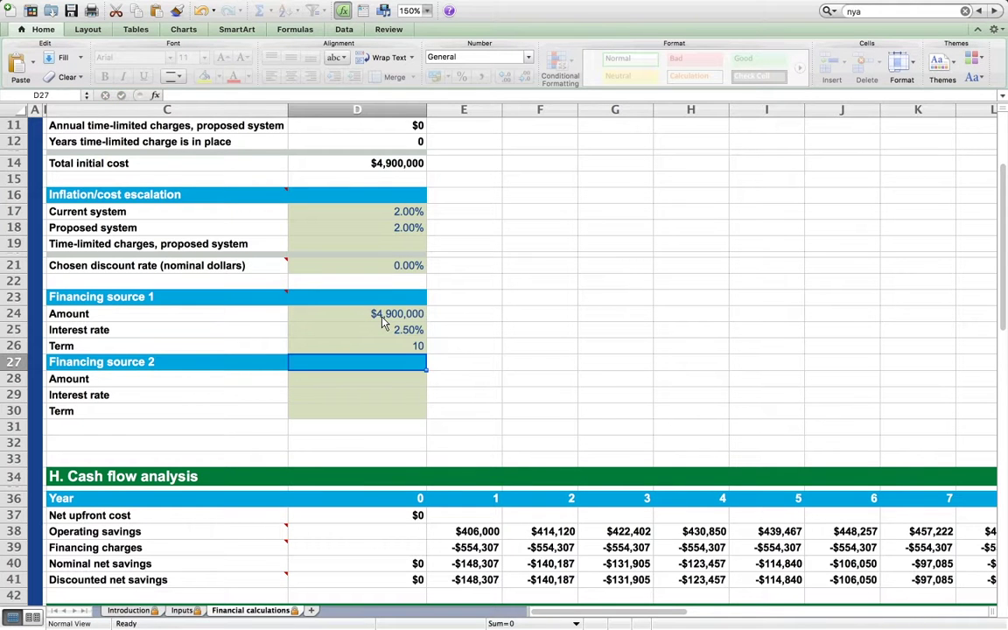
Examine the net upfront cost and the yearly financing charges from year 1 through year 11 in the cash flow analysis
scroll(543, 365, "down", 3)
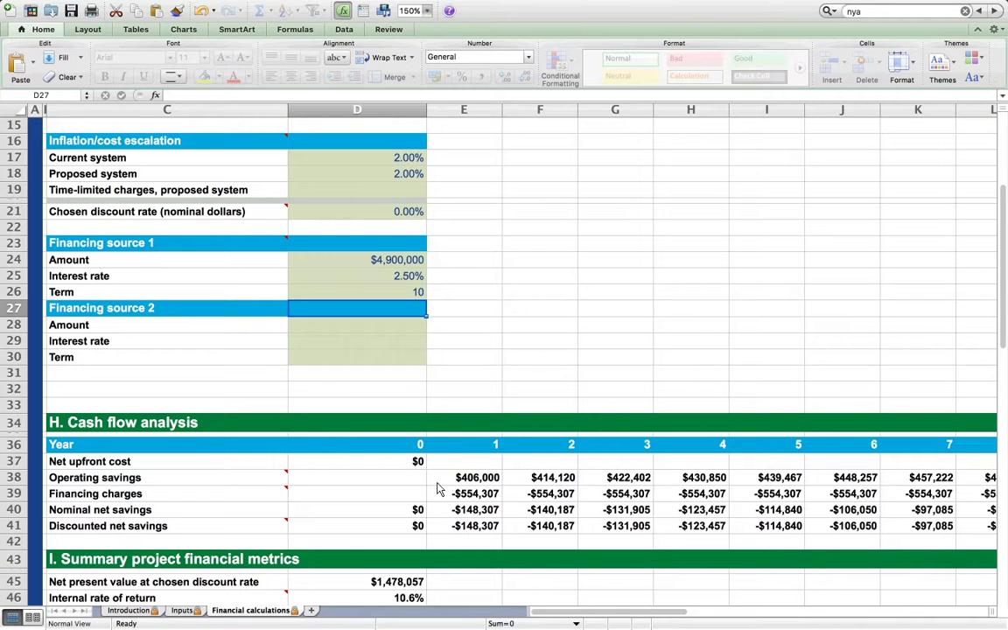
left_click(395, 464)
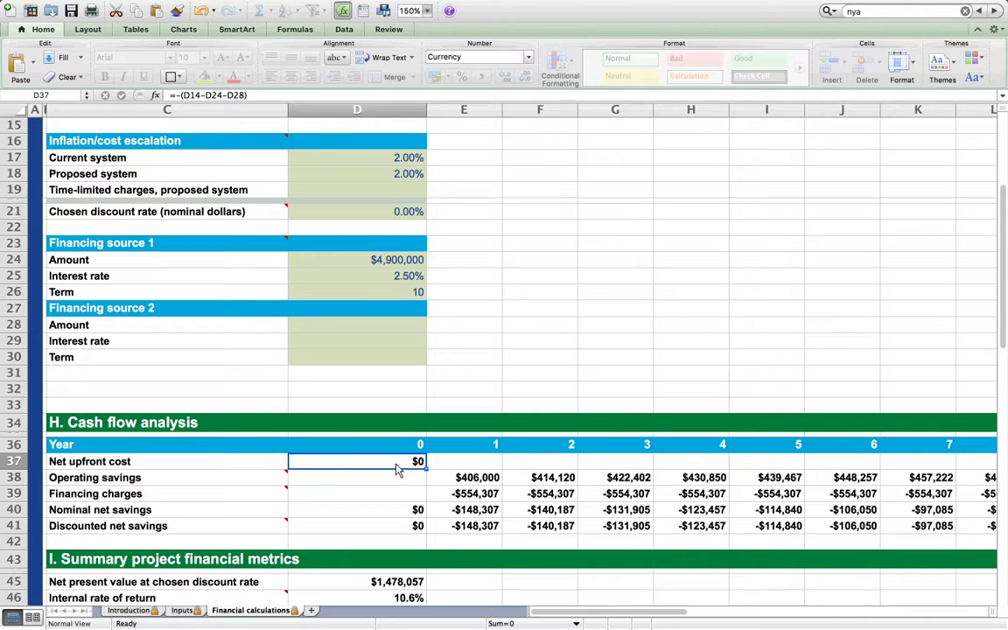
left_click(470, 497)
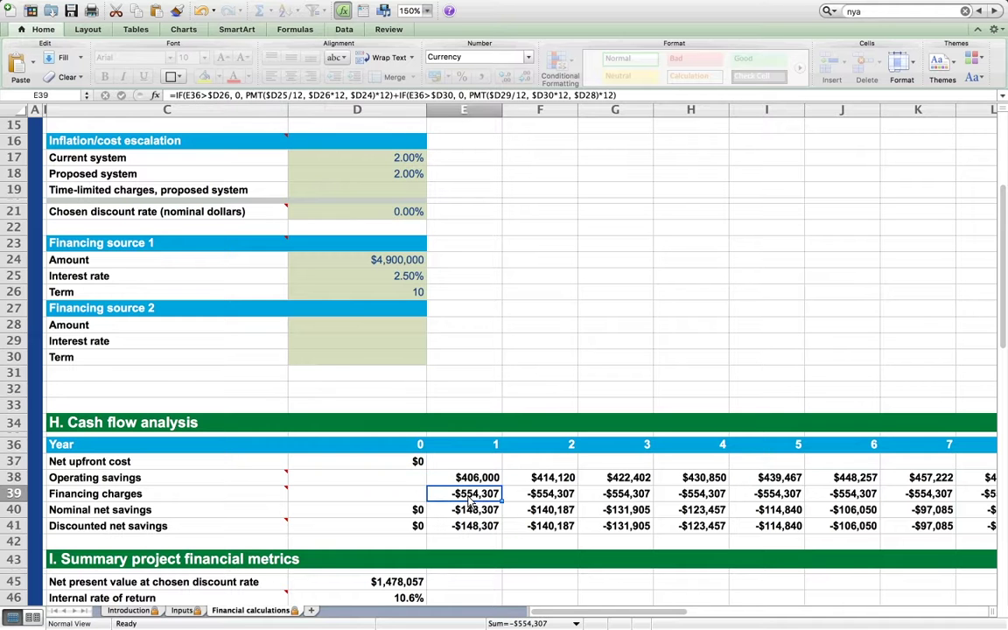
key("Right")
key("Right")
key("Right")
key("Right")
key("Right")
key("Right")
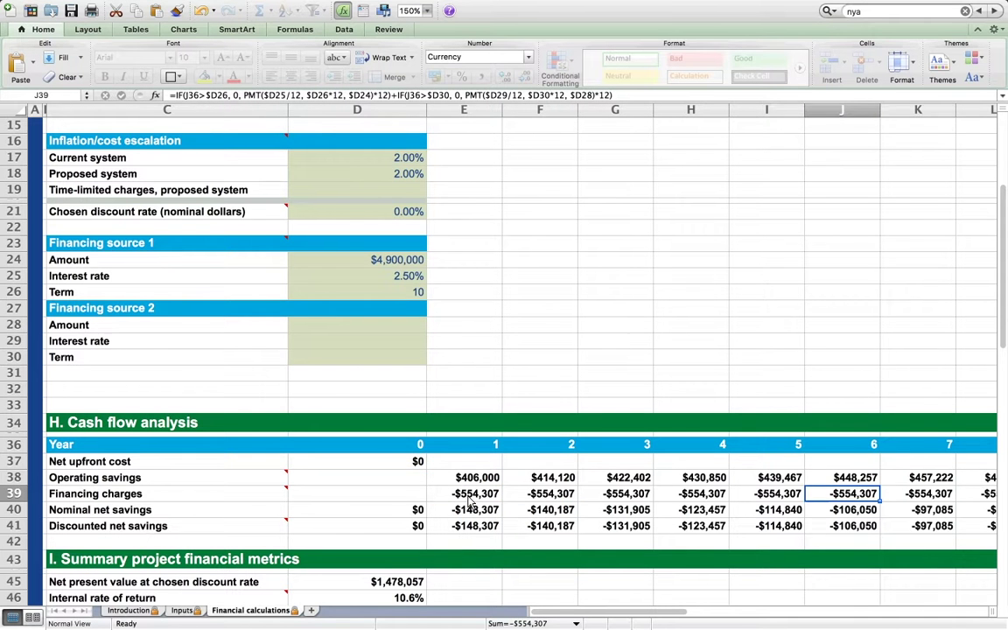
key("Right")
key("Right")
key("Right")
key("Right")
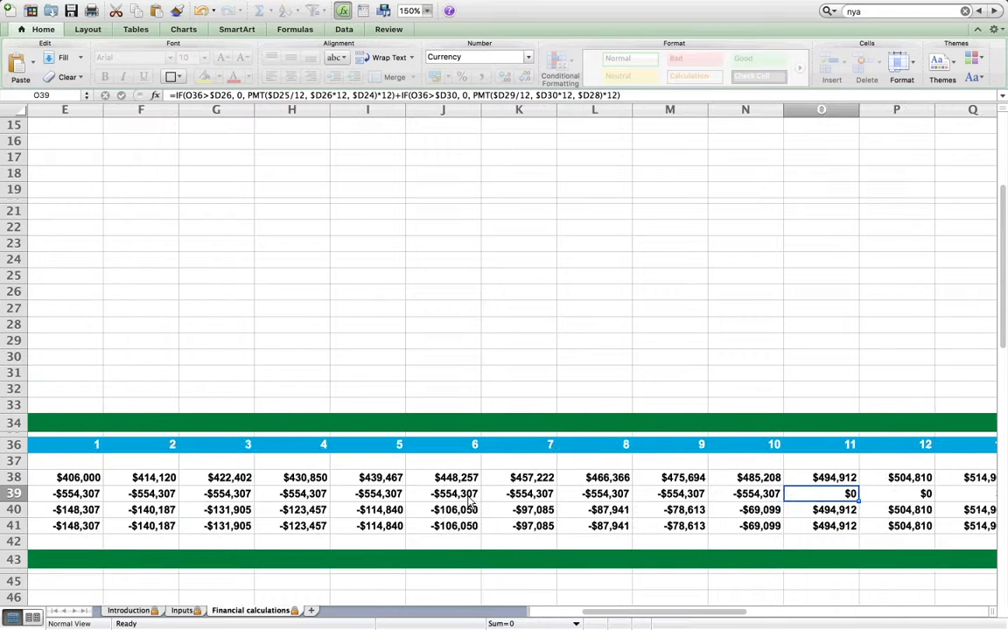
key("Left")
key("Left")
key("Left")
key("Left")
key("Left")
key("Left")
key("Left")
key("Left")
key("Left")
key("Left")
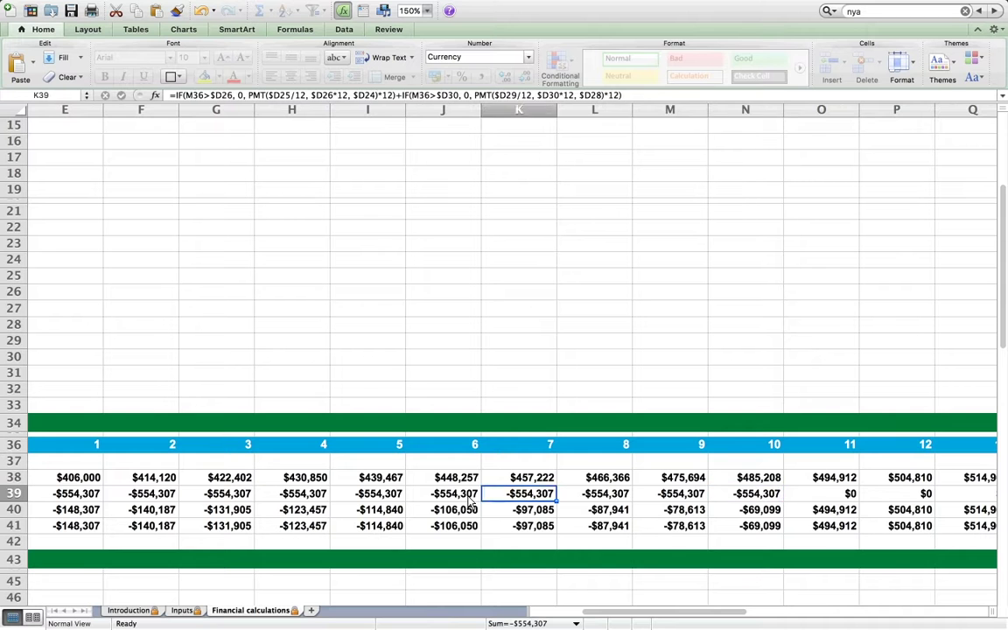
key("Left")
key("Left")
key("Left")
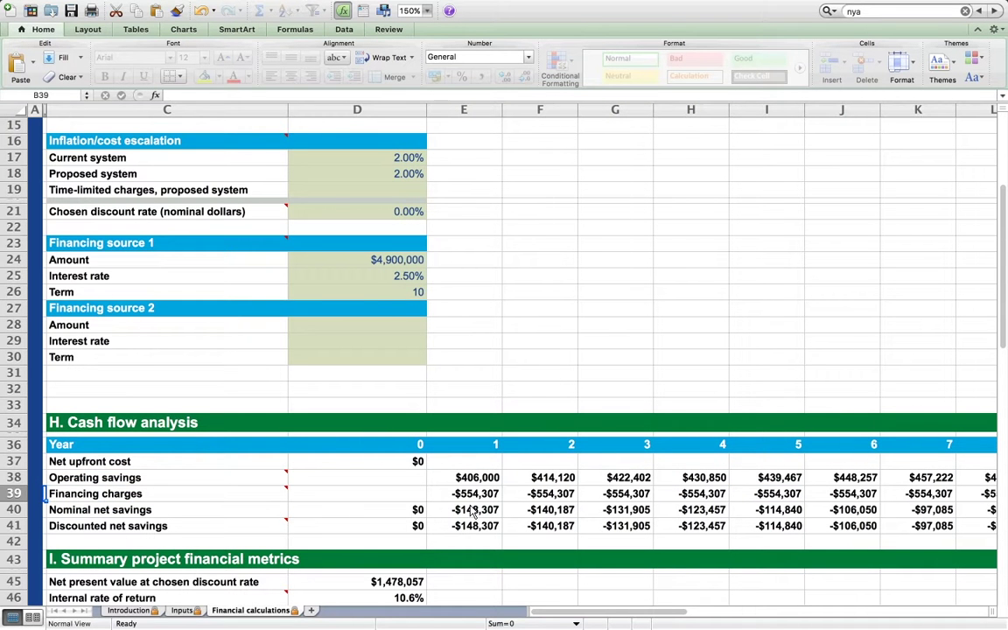
Examine the nominal net savings from year 1 through year 12, plus the internal rate of return and net present value
left_click(473, 508)
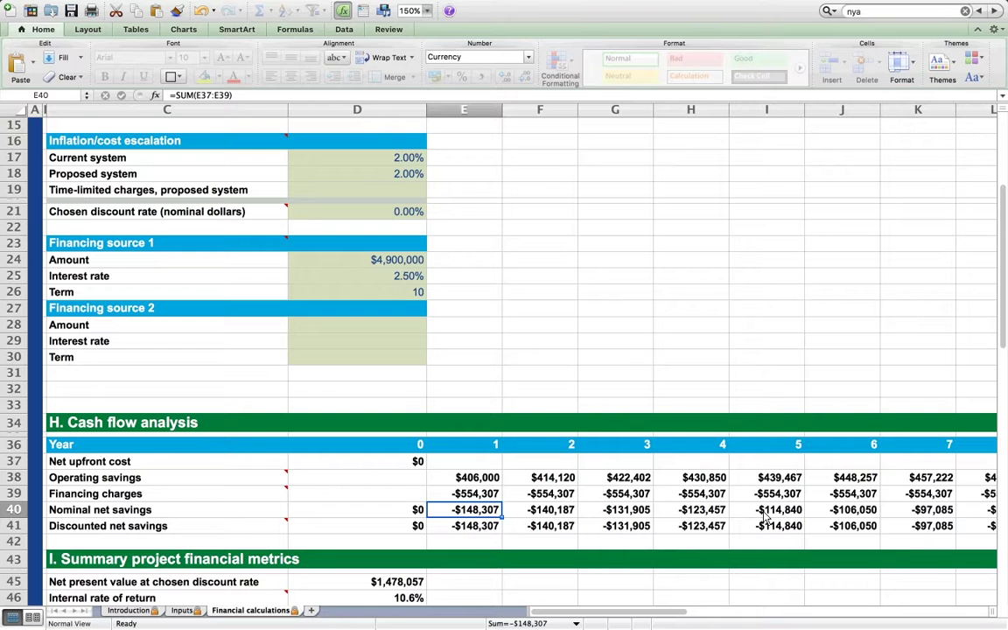
key("Right")
key("Right")
key("Right")
key("Right")
key("Right")
key("Right")
key("Right")
key("Right")
key("Right")
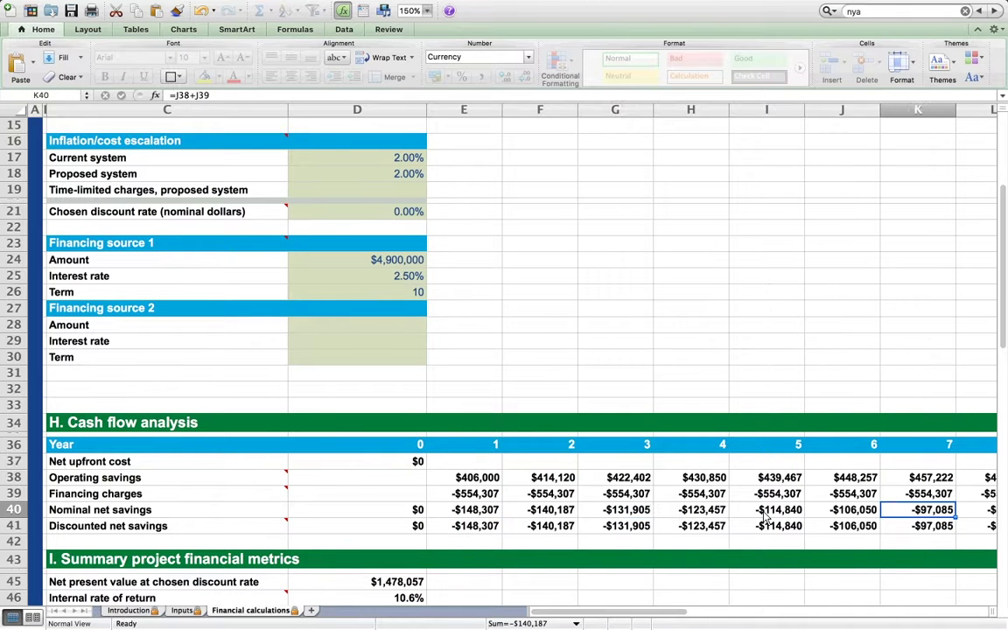
key("Right")
key("Right")
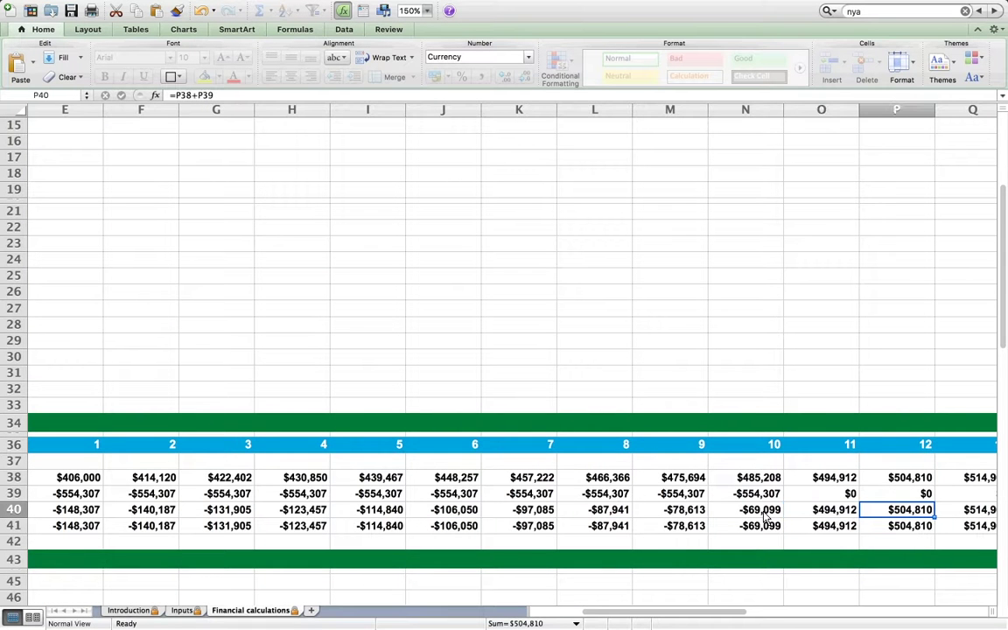
scroll(627, 517, "left", 10)
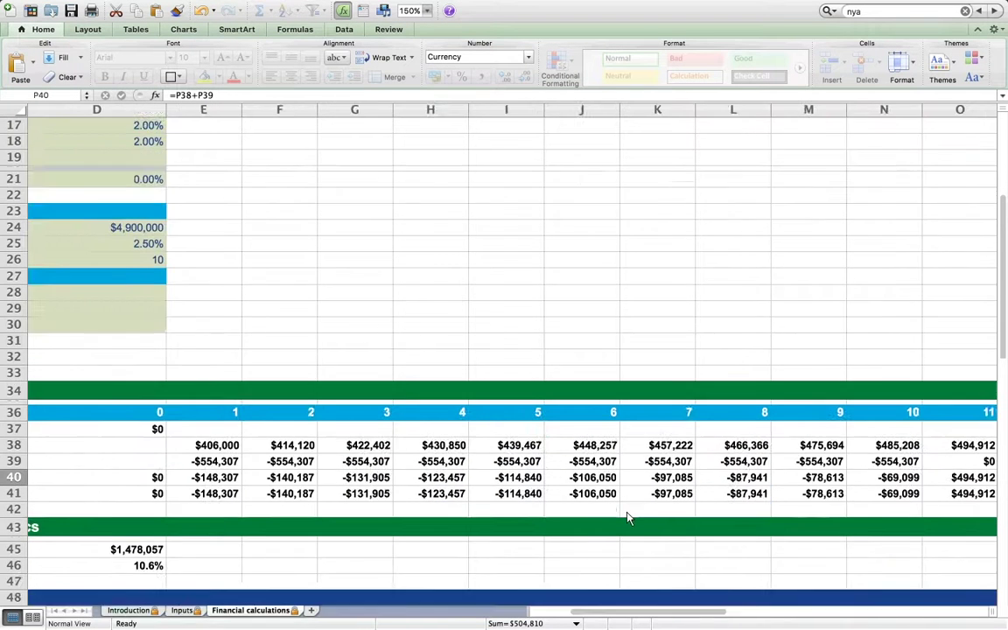
scroll(627, 517, "up", 1)
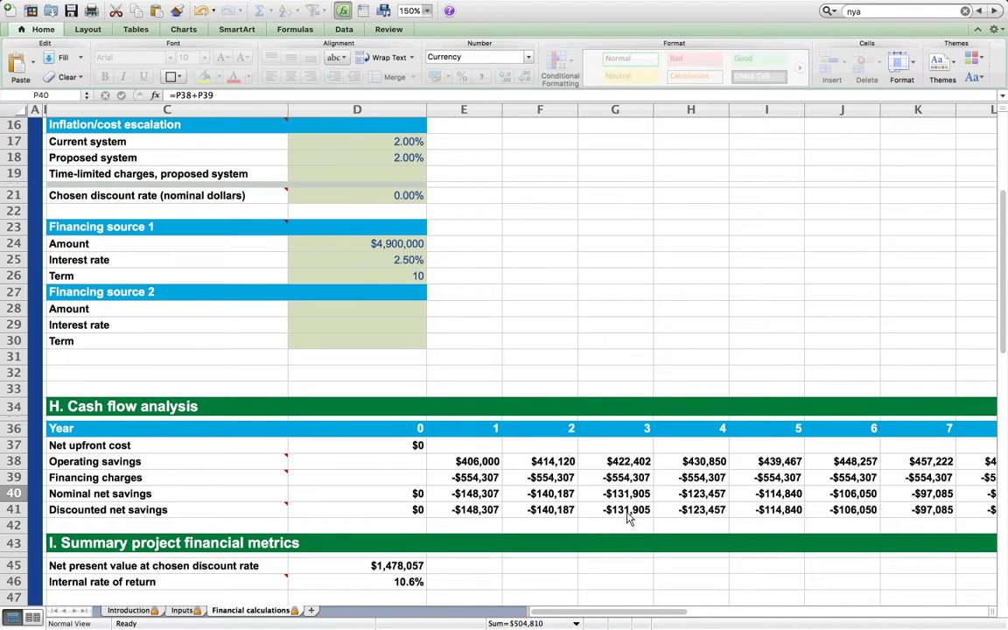
left_click(358, 589)
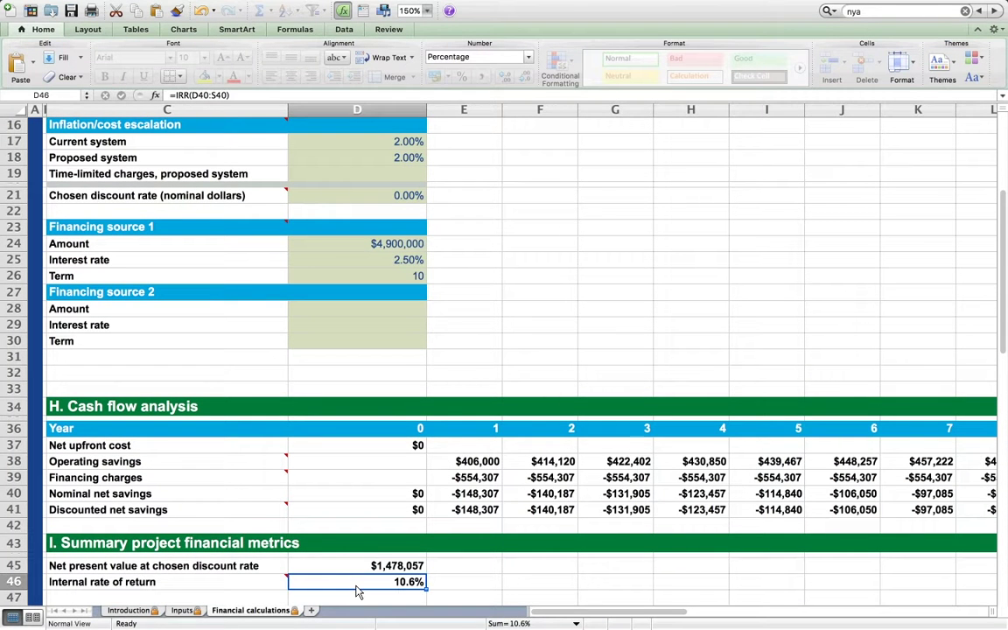
key("Up")
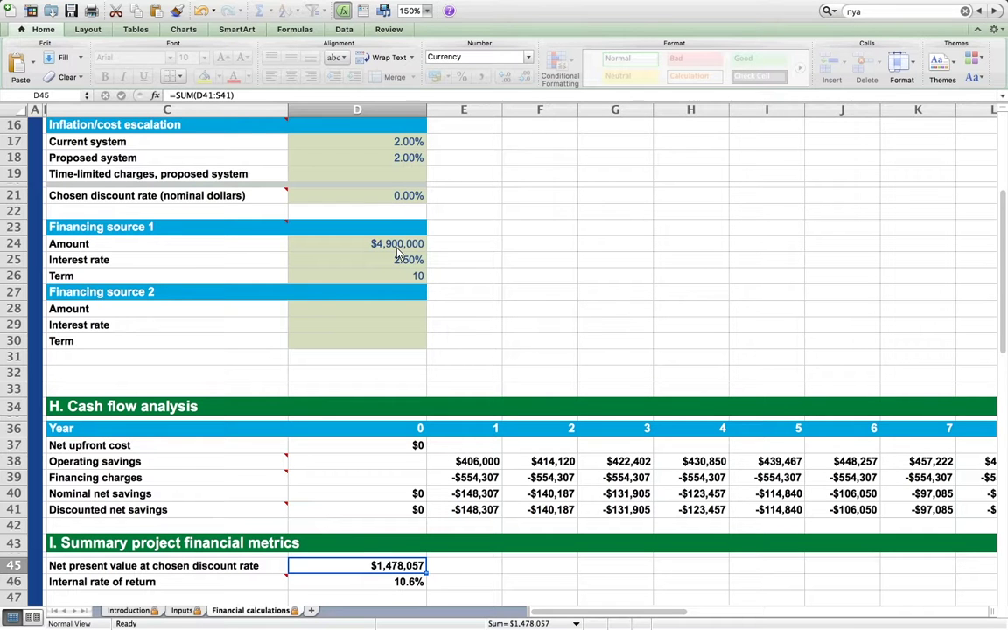
Clear the amount, interest rate and term of Financing source 1
left_click(398, 249)
key("Delete")
key("Down")
key("Delete")
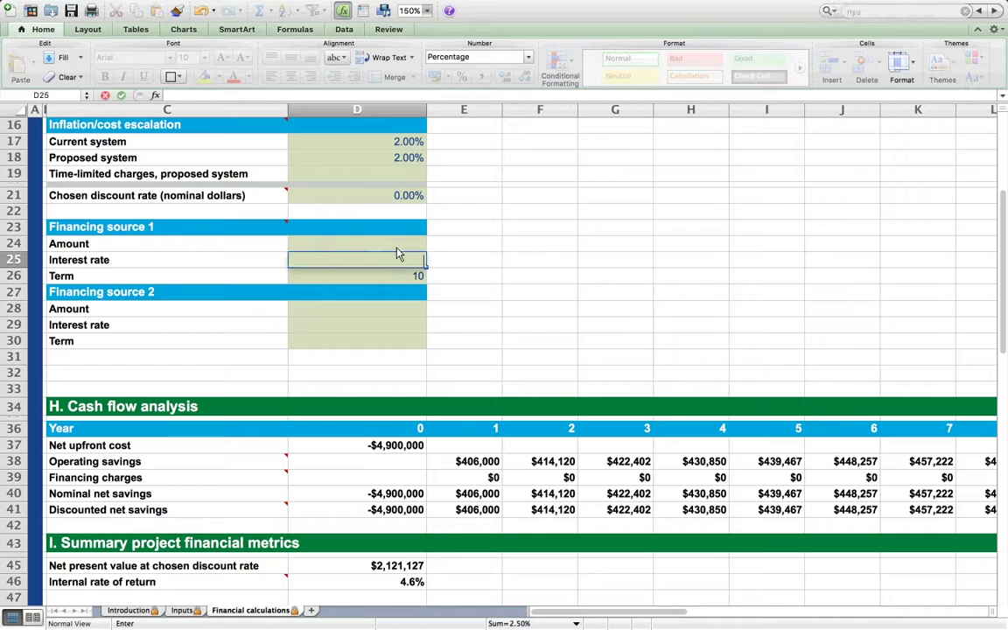
key("Down")
key("Delete")
Set the chosen discount rate (nominal dollars) to 4% and check the net present value
key("Up")
key("Up")
key("Up")
key("Up")
key("Up")
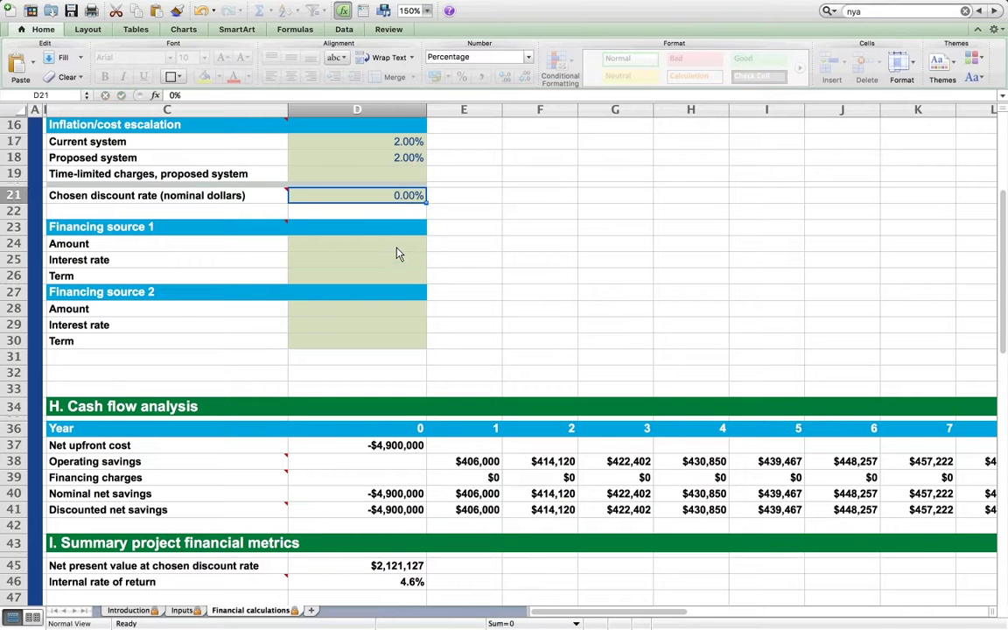
type("4")
key("Return")
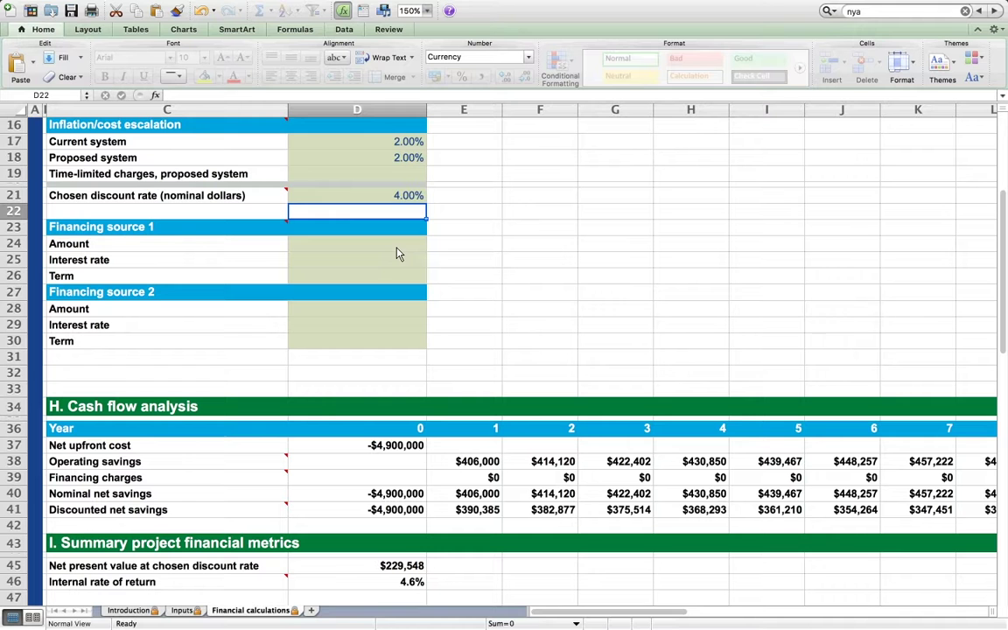
left_click(409, 571)
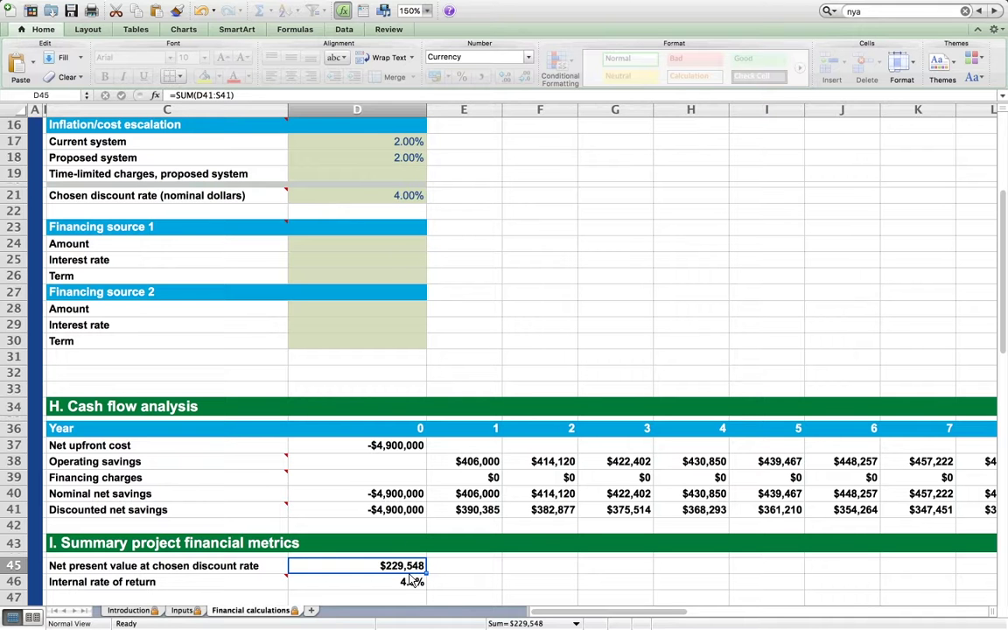
Enter an amount of $4,900,000, an interest rate of 2.5% and a term of 10 for Financing source 1
left_click(347, 252)
type("4,900,0")
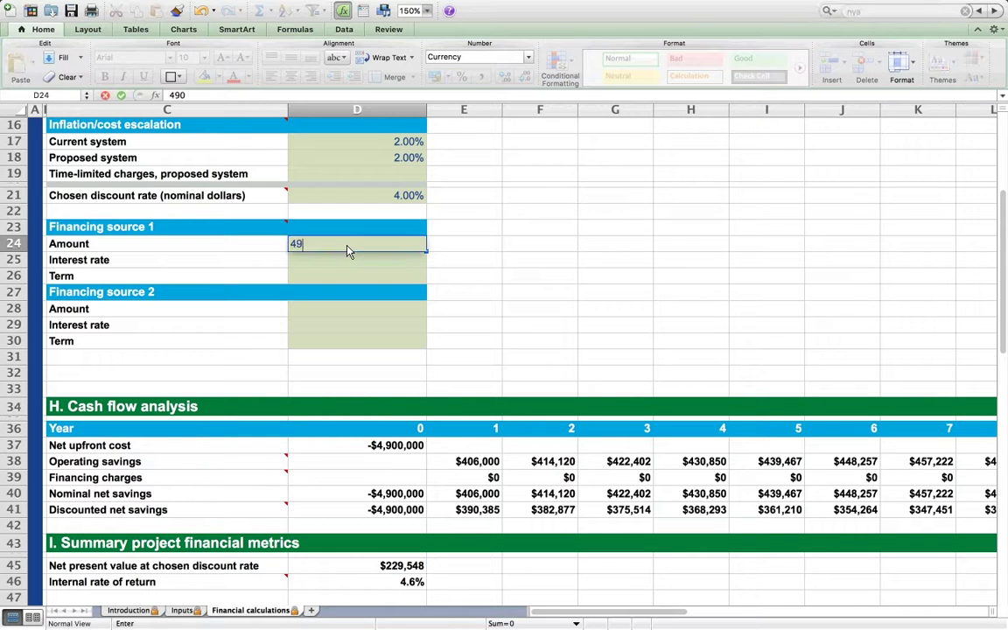
type("0000")
key("Return")
type("2.5")
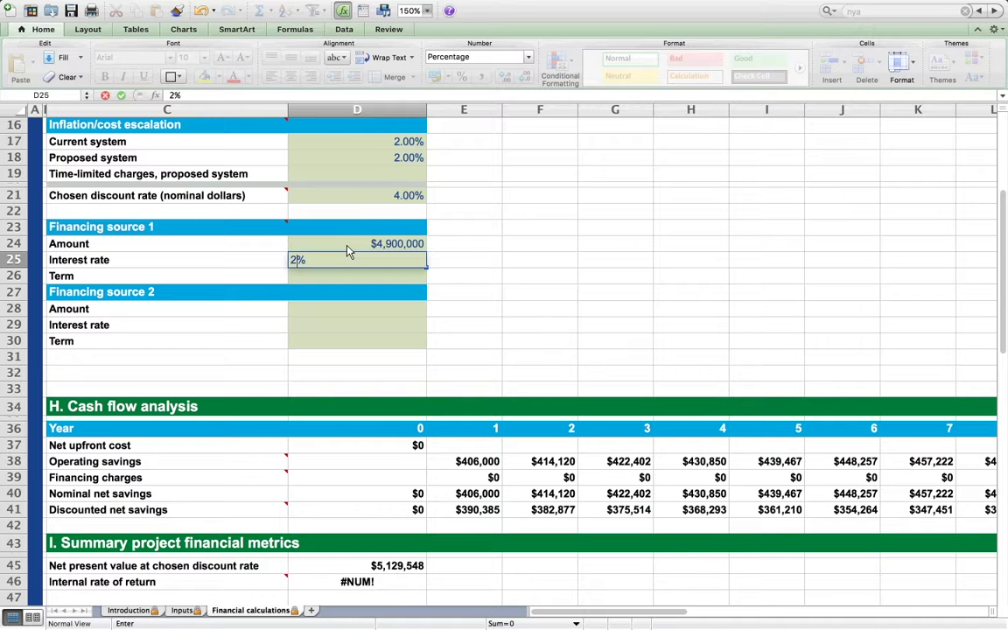
key("Return")
type("10")
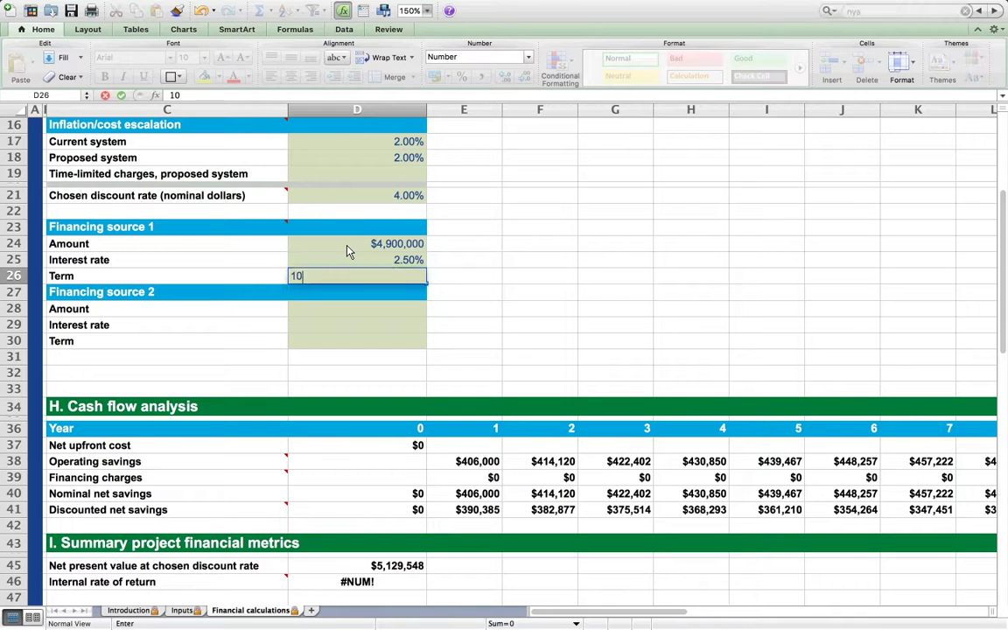
key("Return")
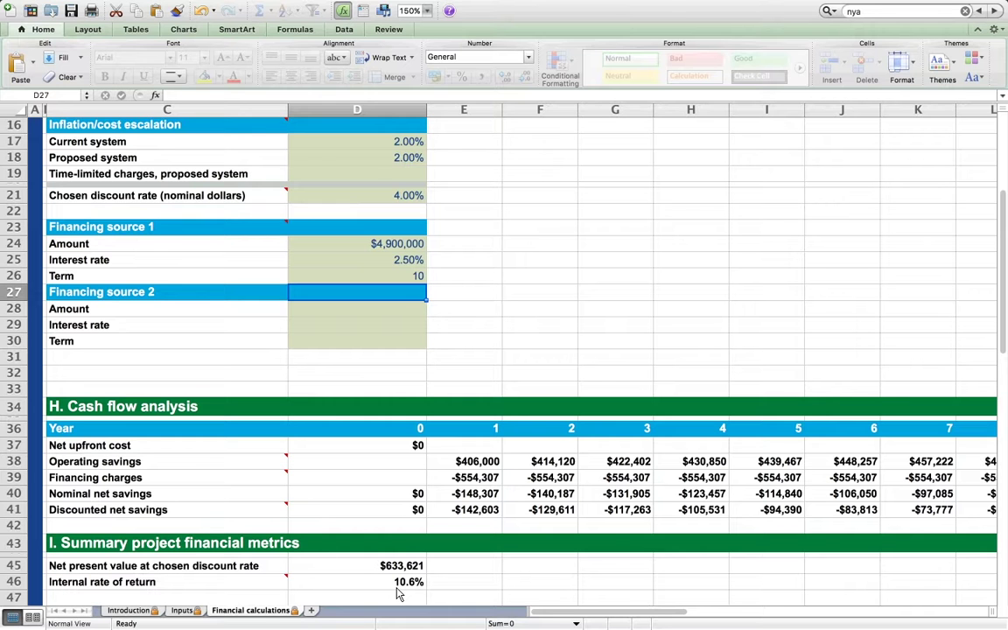
On the Inputs sheet, enter 120 W HPS with 3000 fixtures as Lamp type 2 of the current lighting system
left_click(183, 611)
scroll(396, 383, "up", 3)
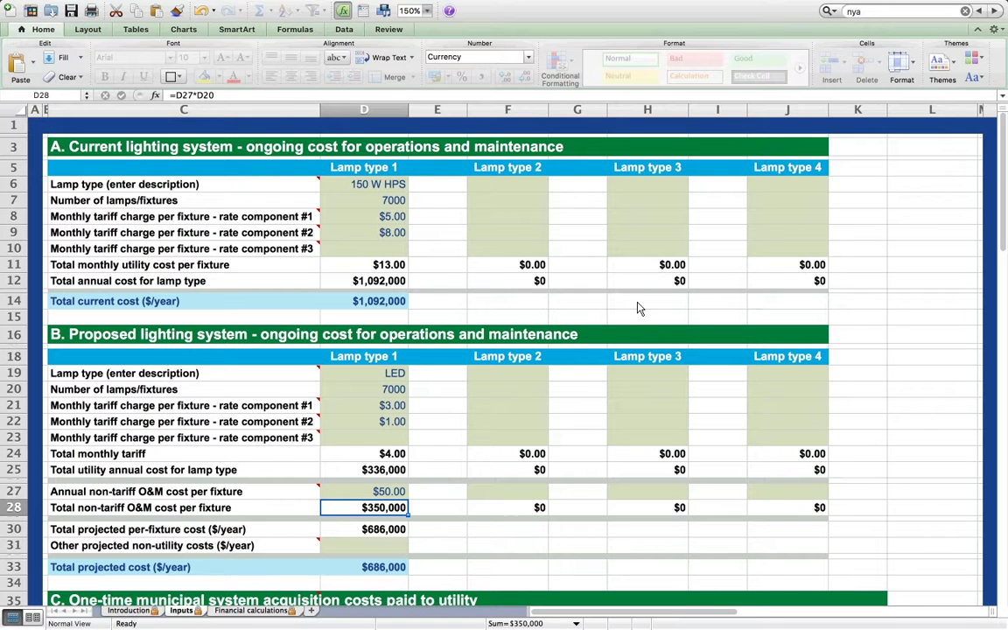
left_click(506, 186)
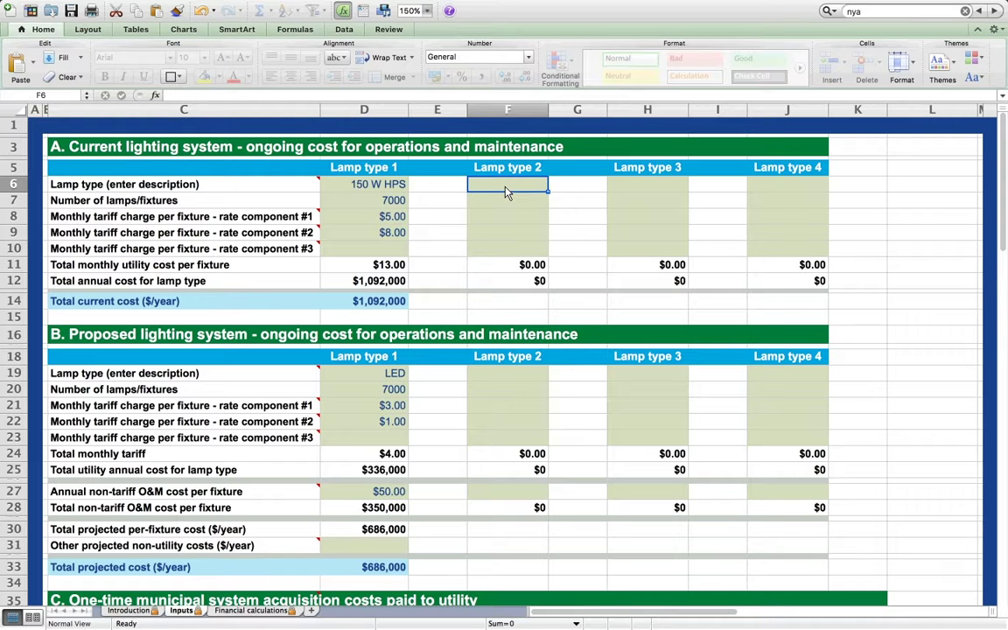
type("120 W H")
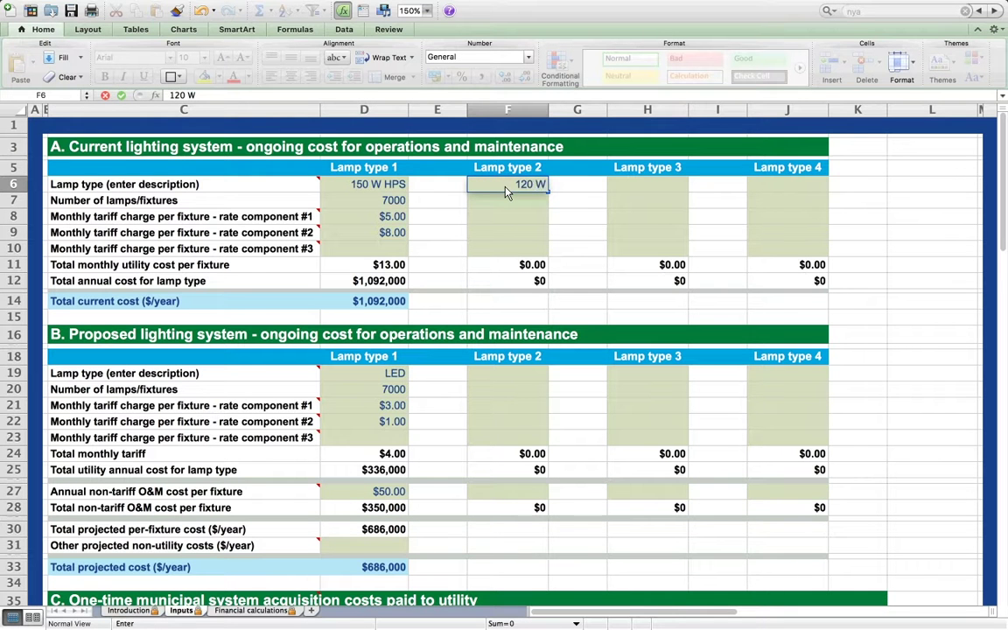
type("S")
key("Return")
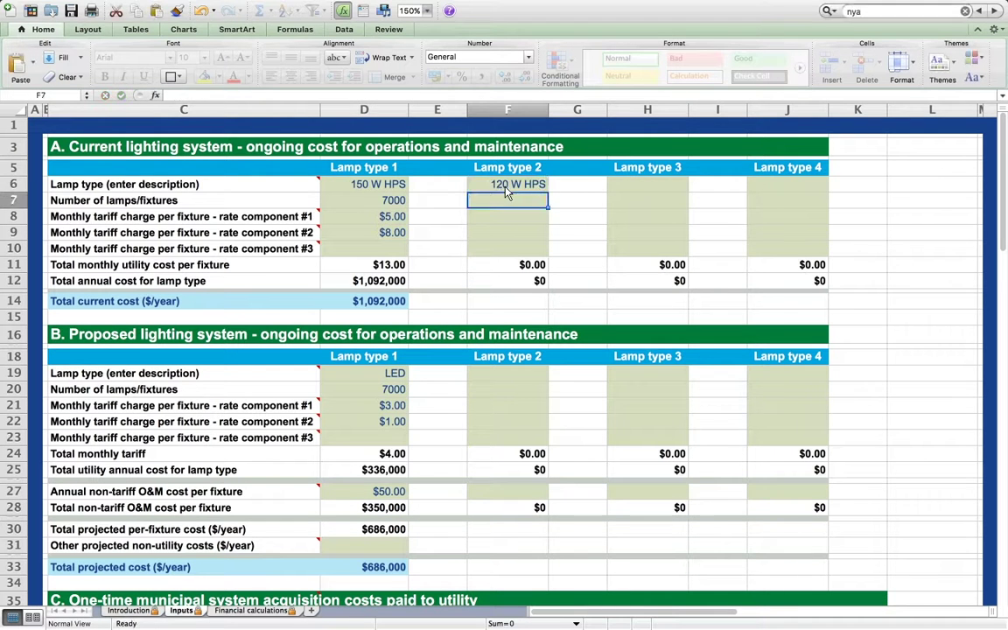
type("3000")
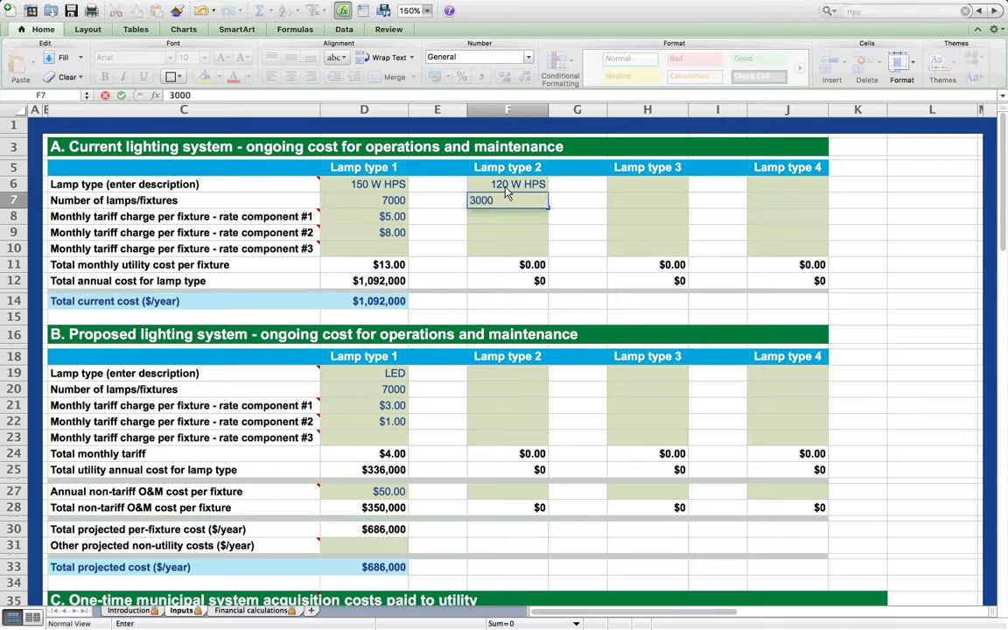
key("Return")
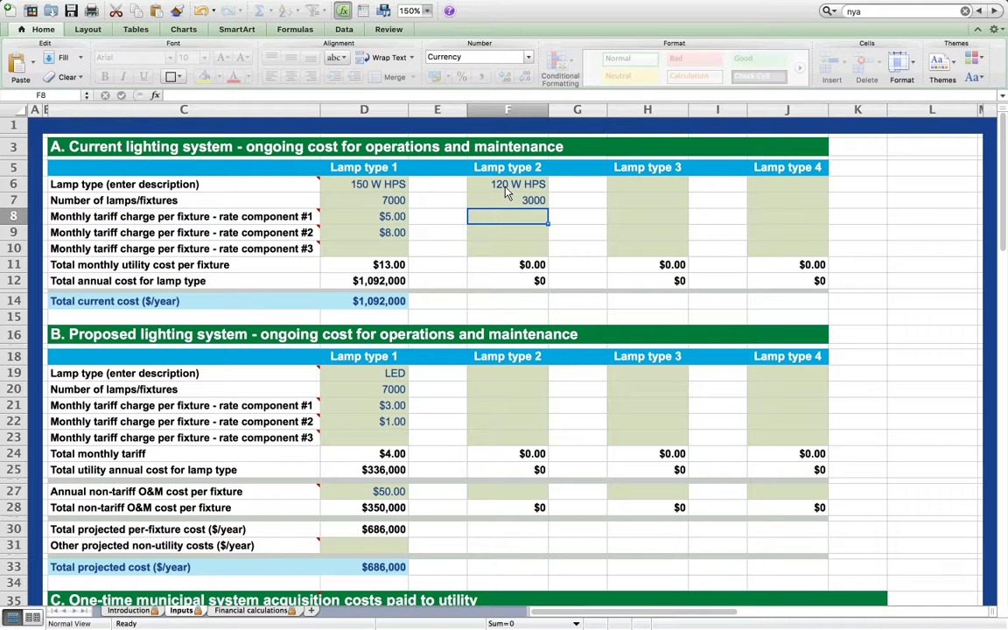
Enter monthly tariff charges of $4.00 for rate component #1 and $8.00 for #2 for the current system's Lamp type 2
type("4")
key("Return")
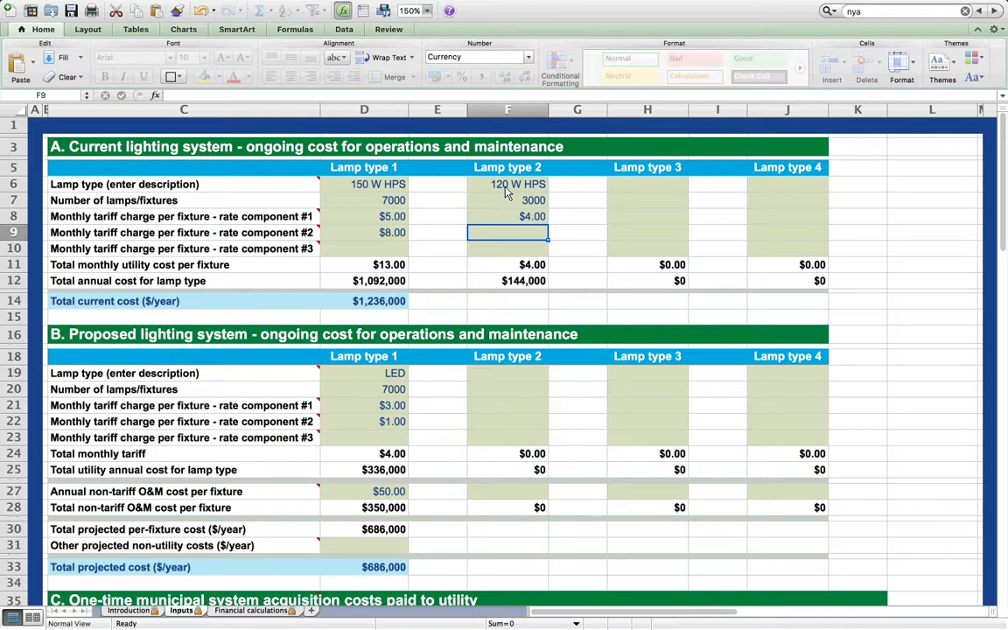
type("8")
key("Return")
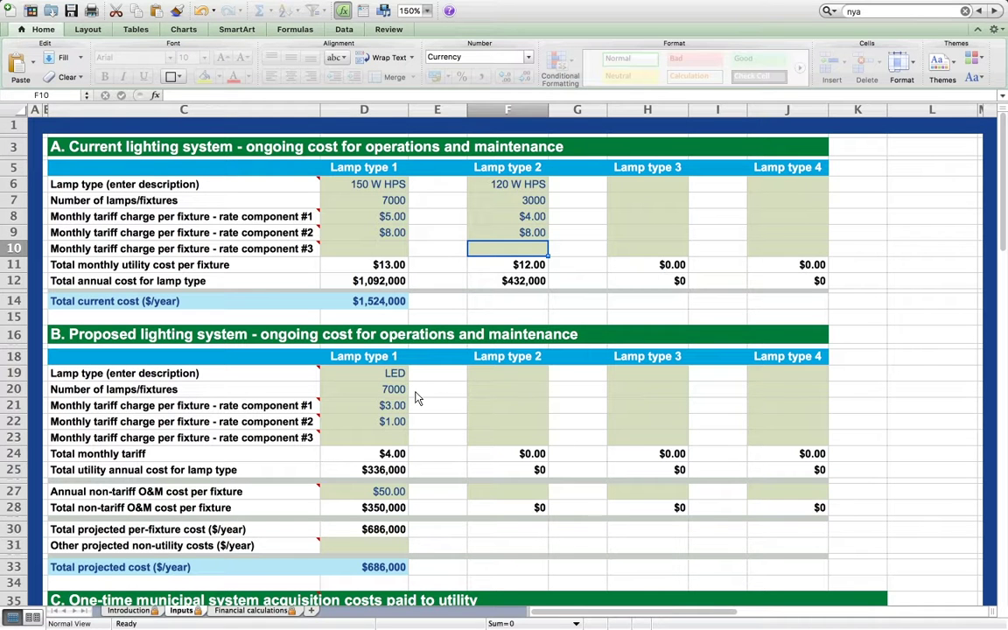
Set the number of LED lamps/fixtures in the proposed lighting system to 10000
left_click(376, 389)
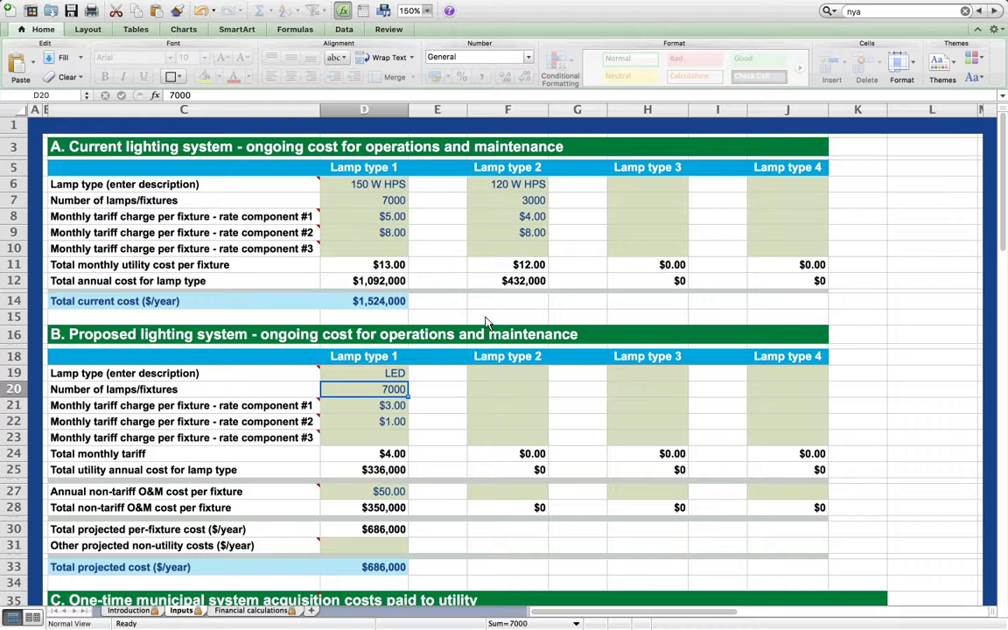
type("1000")
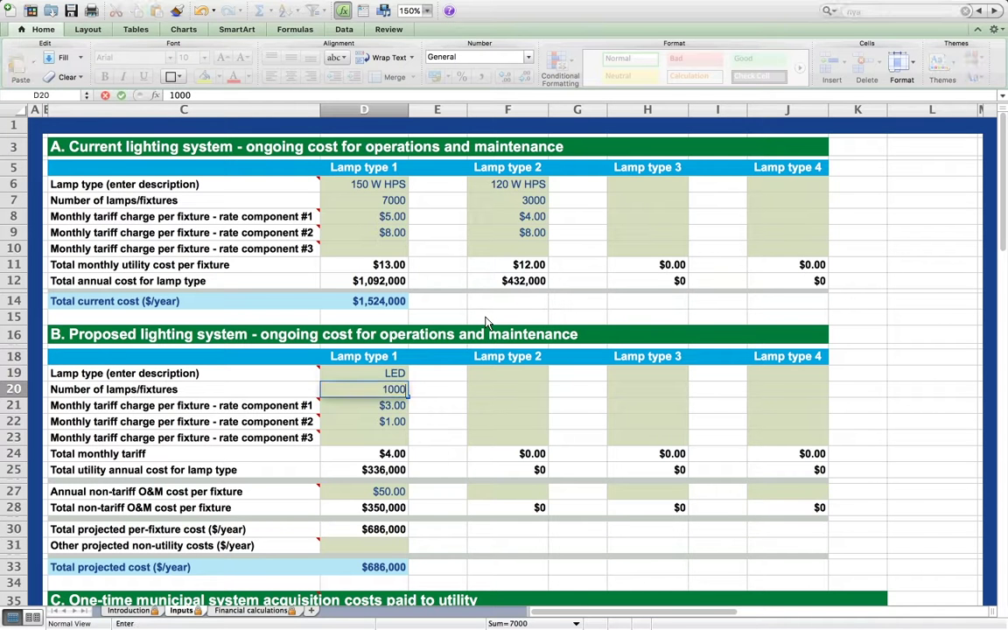
type("0")
key("Return")
Set the number of LED lamps/fixtures in the proposed lighting system to 9500
key("Up")
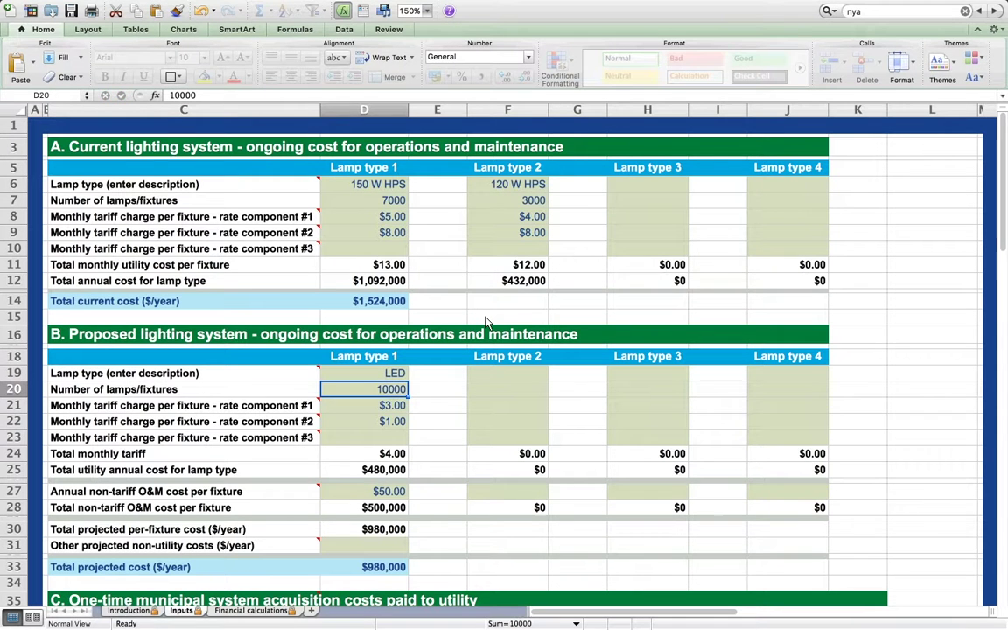
type("9500")
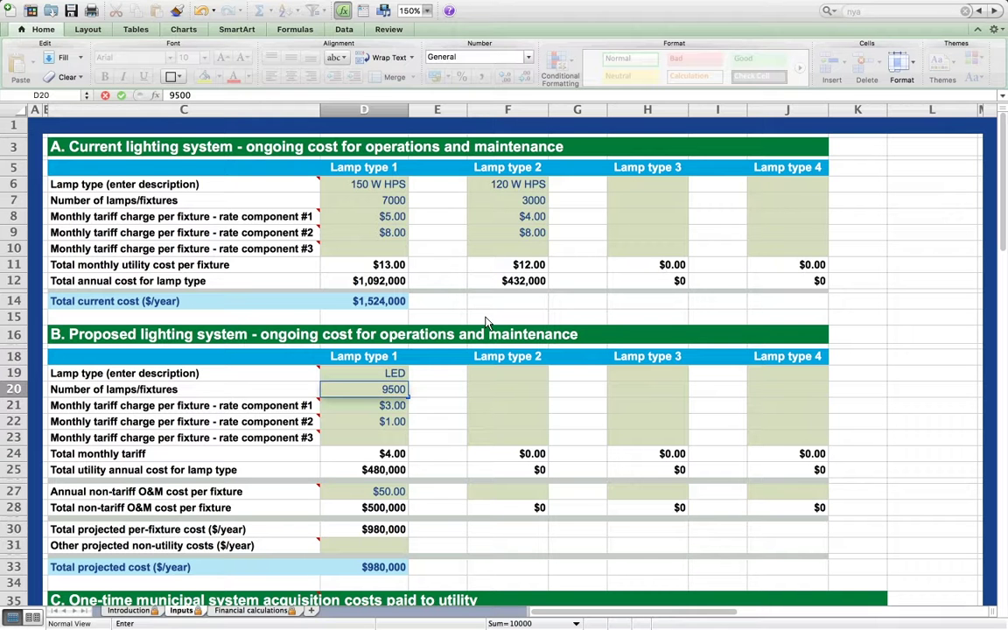
key("Return")
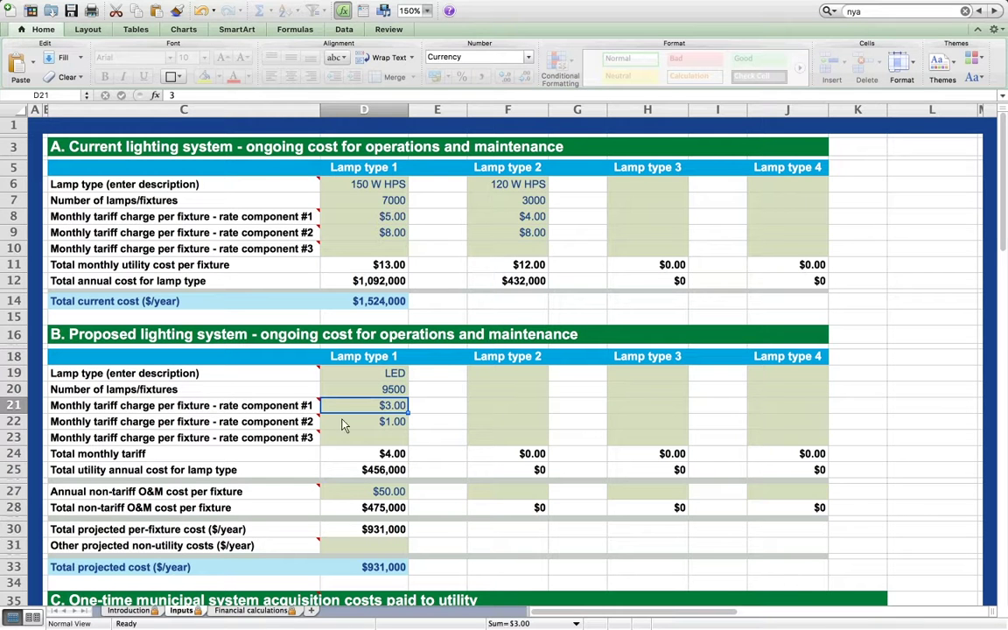
Switch the basis of Lamp type 1's one-time costs paid to utility in section C to total
scroll(439, 426, "down", 10)
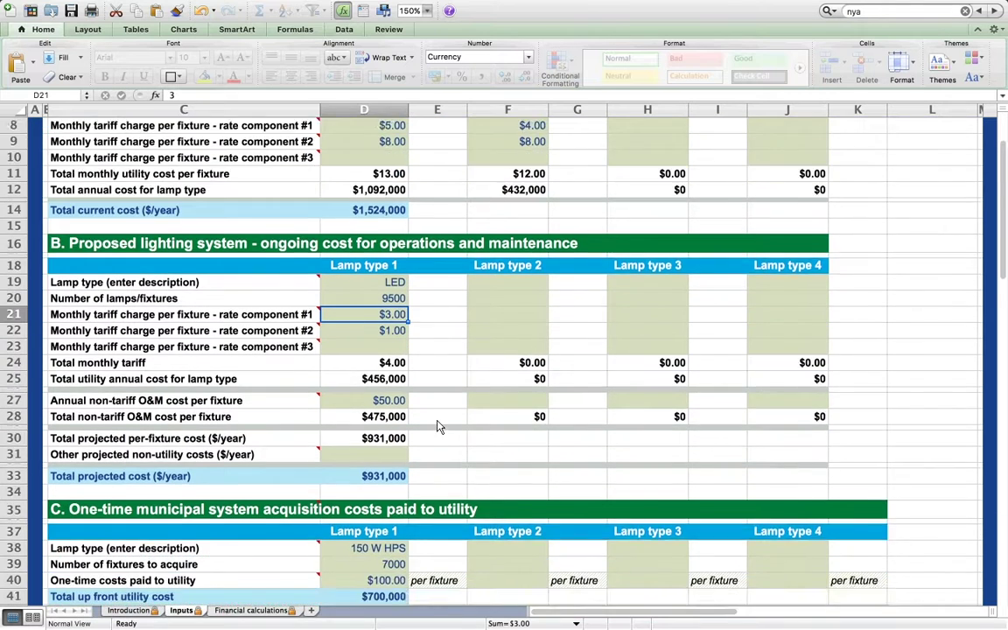
scroll(440, 426, "down", 5)
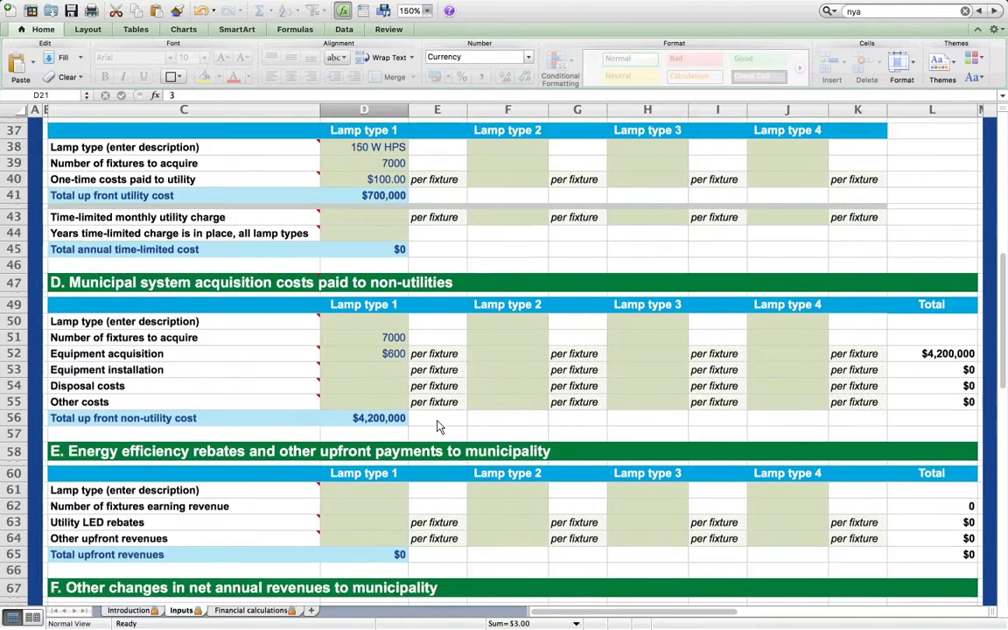
scroll(439, 427, "up", 12)
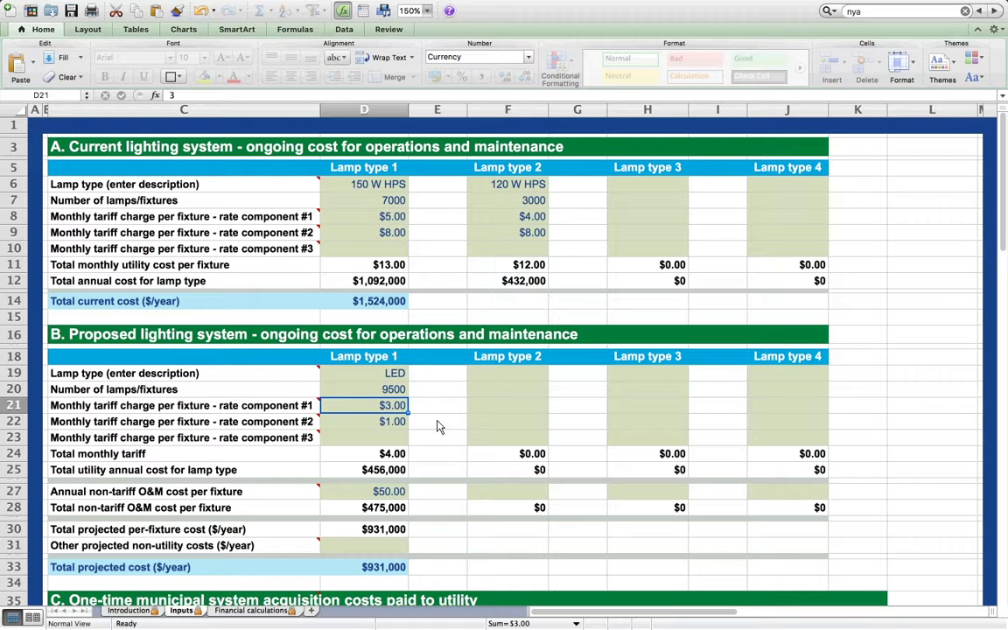
scroll(403, 438, "down", 3)
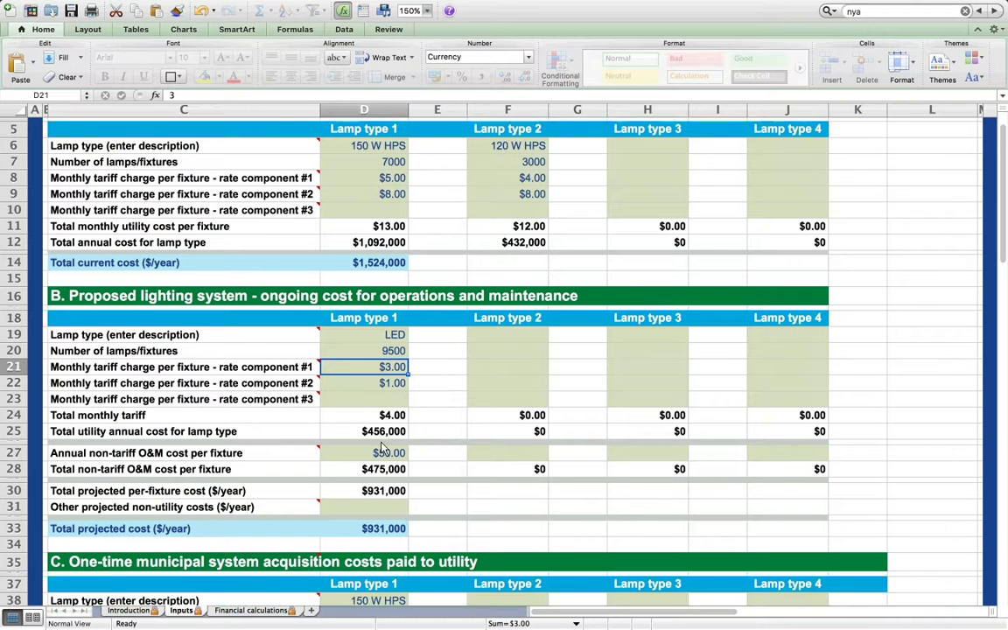
scroll(382, 449, "down", 5)
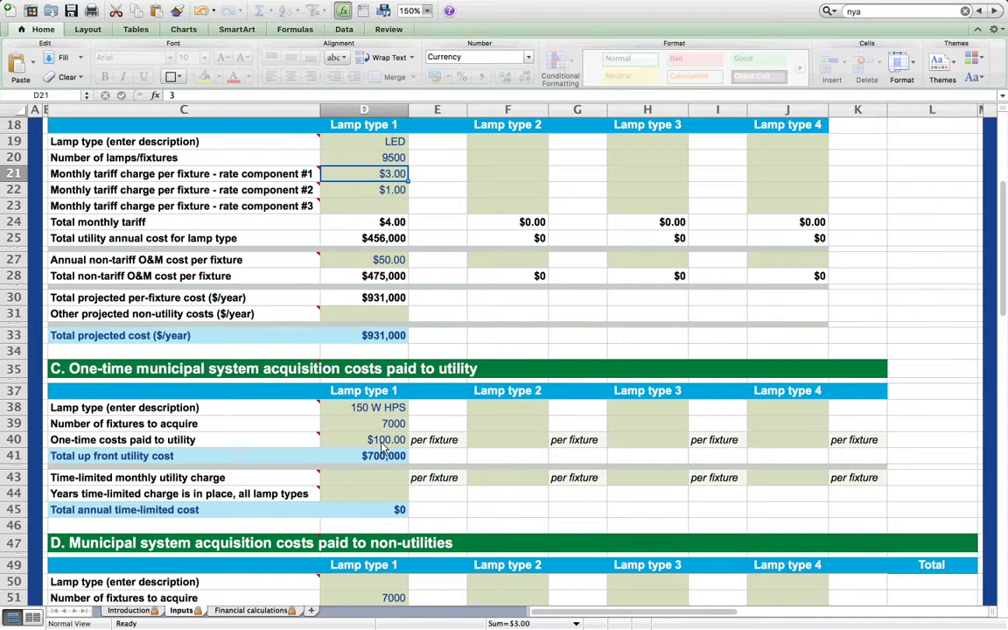
left_click(443, 445)
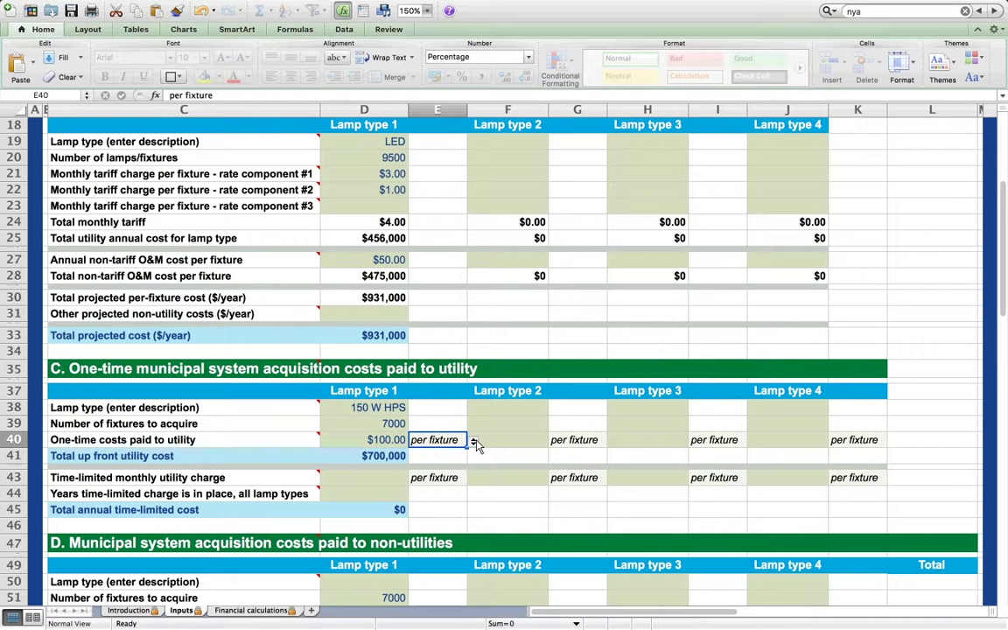
left_click(473, 442)
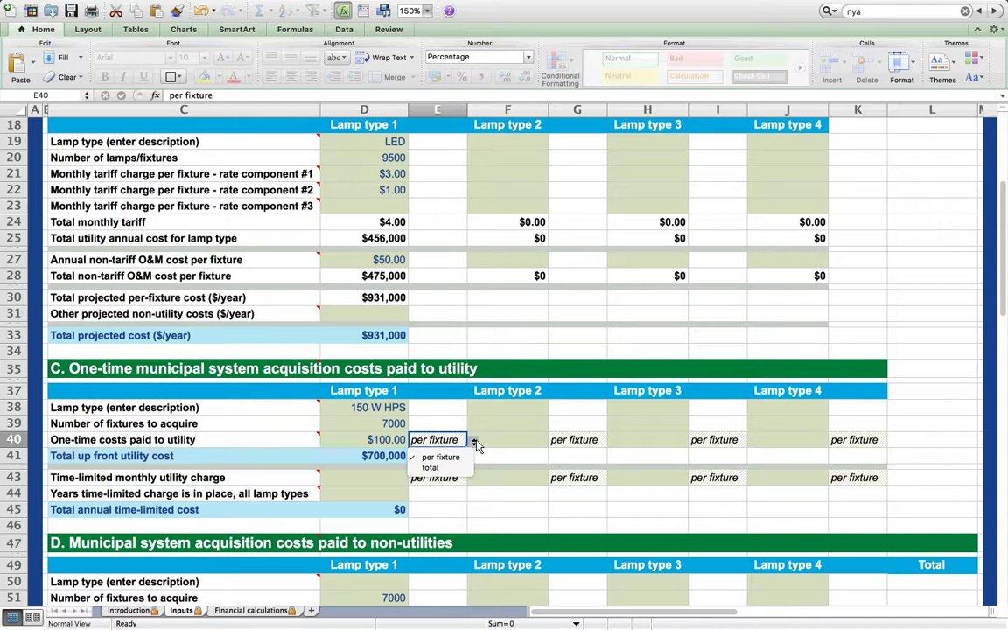
left_click(474, 449)
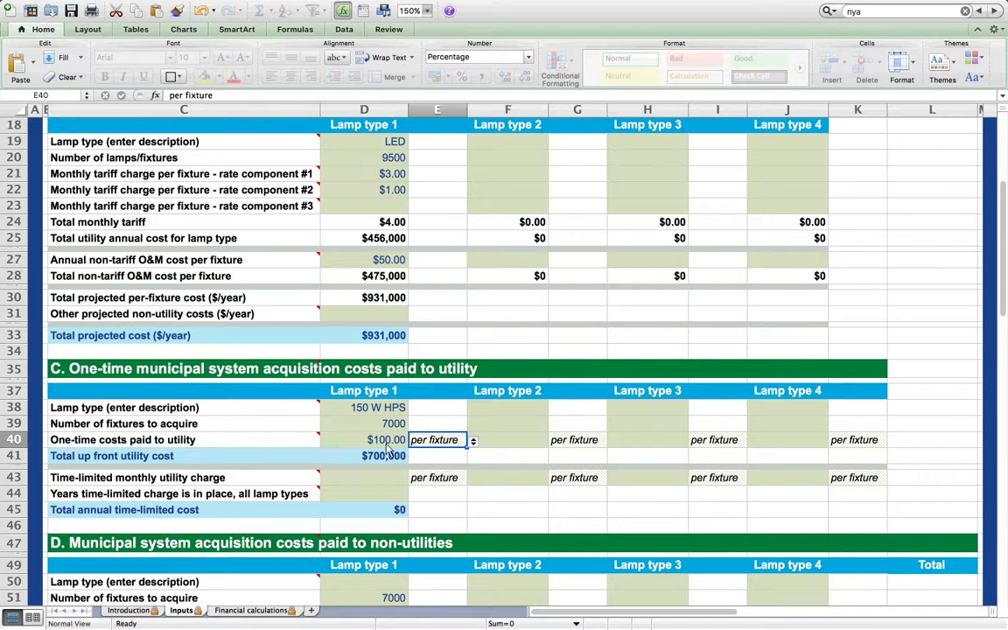
left_click(473, 443)
left_click(454, 471)
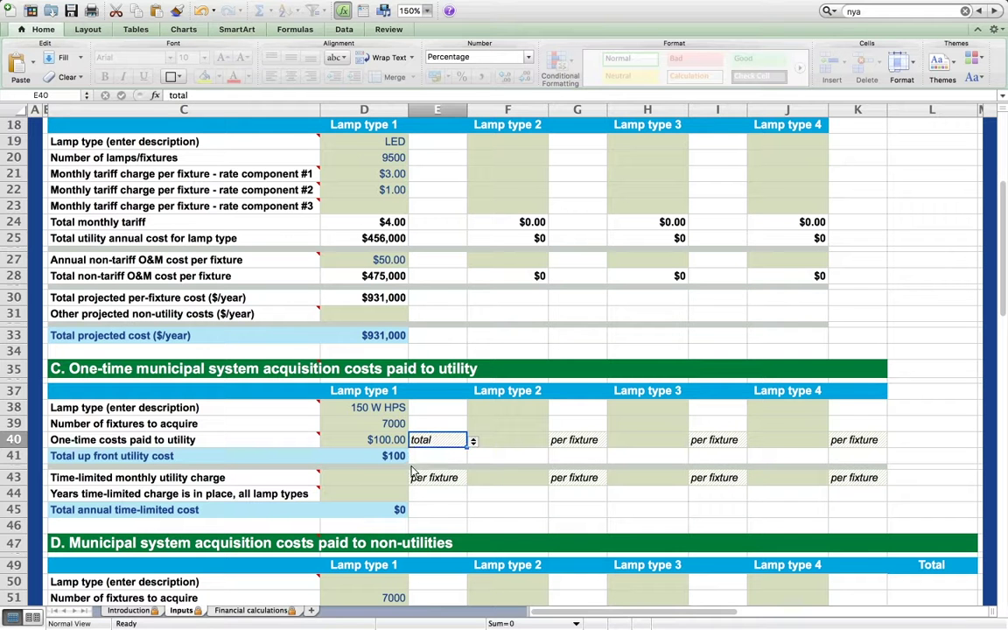
Set Lamp type 1's one-time costs paid to utility to $700,000
left_click(399, 454)
left_click(400, 443)
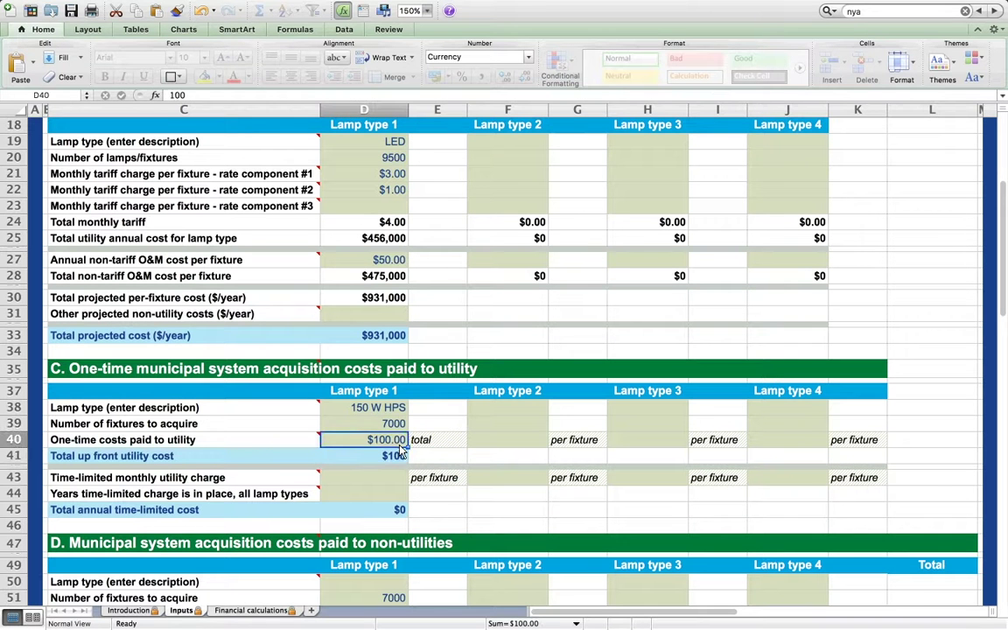
type("700,00")
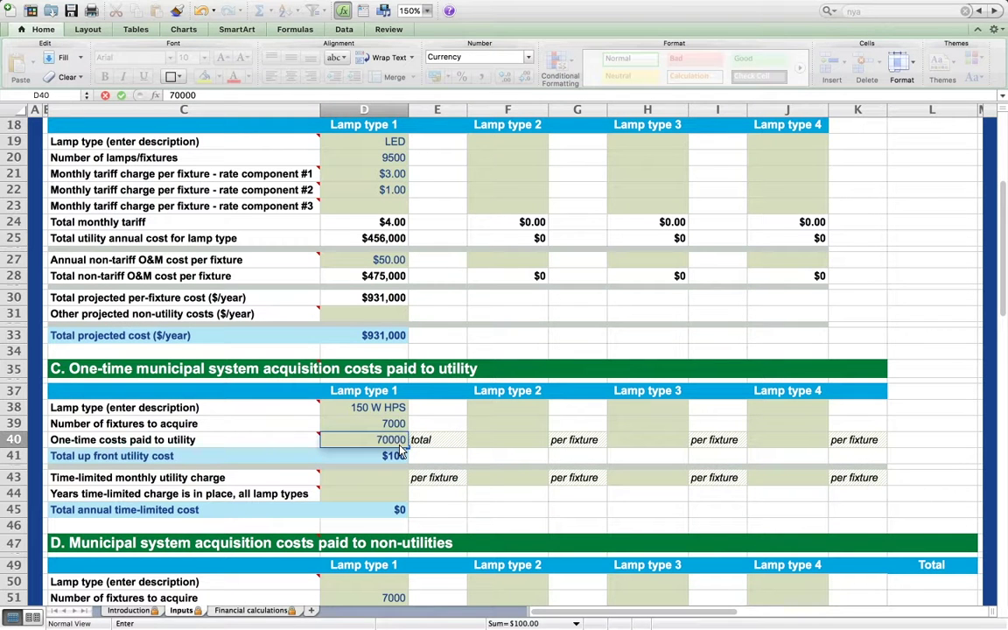
type("0")
key("Return")
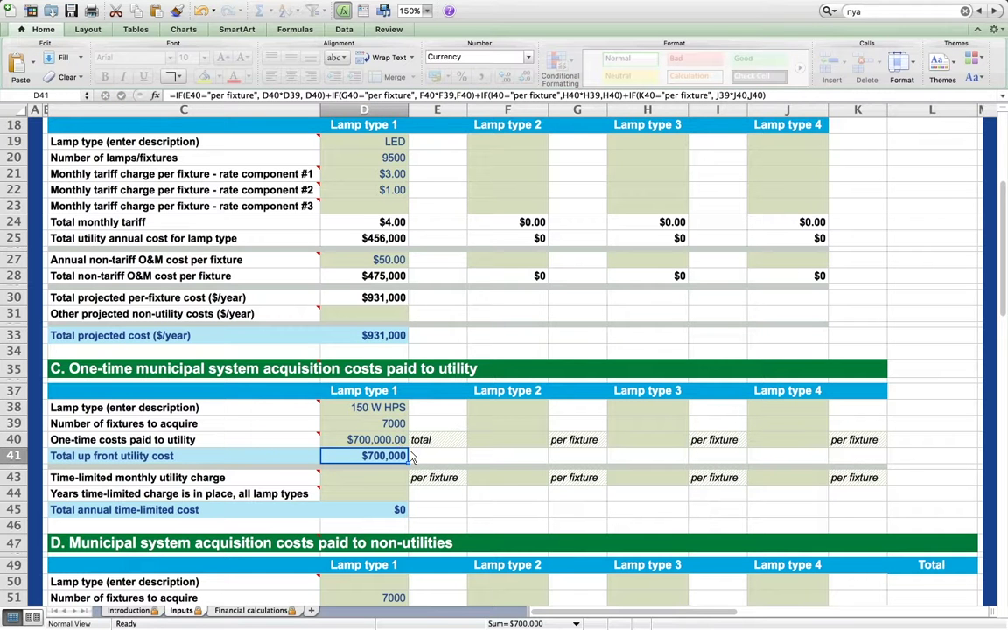
Check the basis options for Lamp type 1's time-limited monthly utility charge in section C
scroll(442, 455, "down", 5)
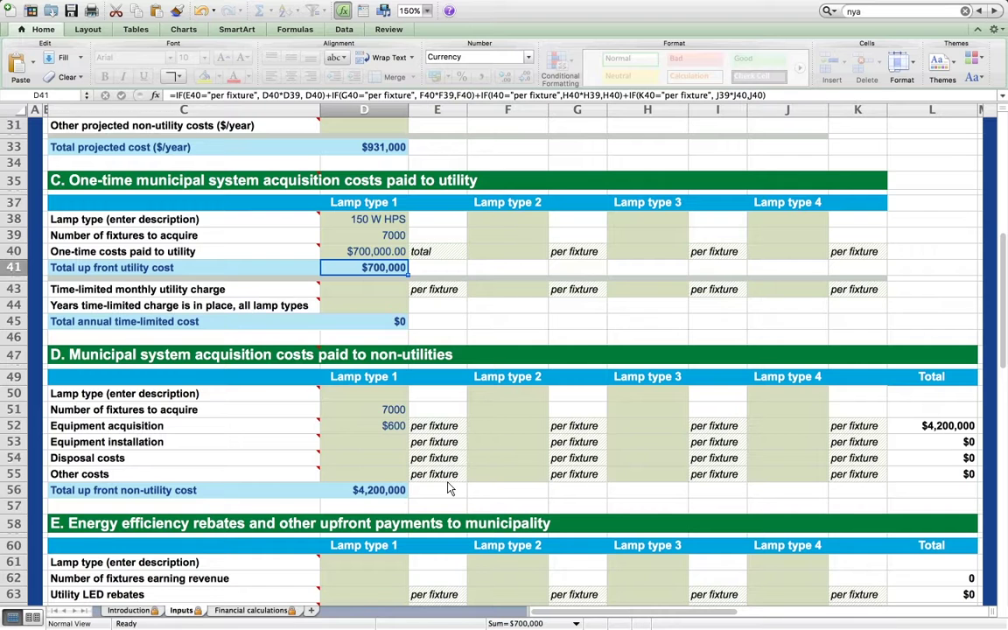
scroll(449, 490, "down", 6)
scroll(455, 474, "up", 8)
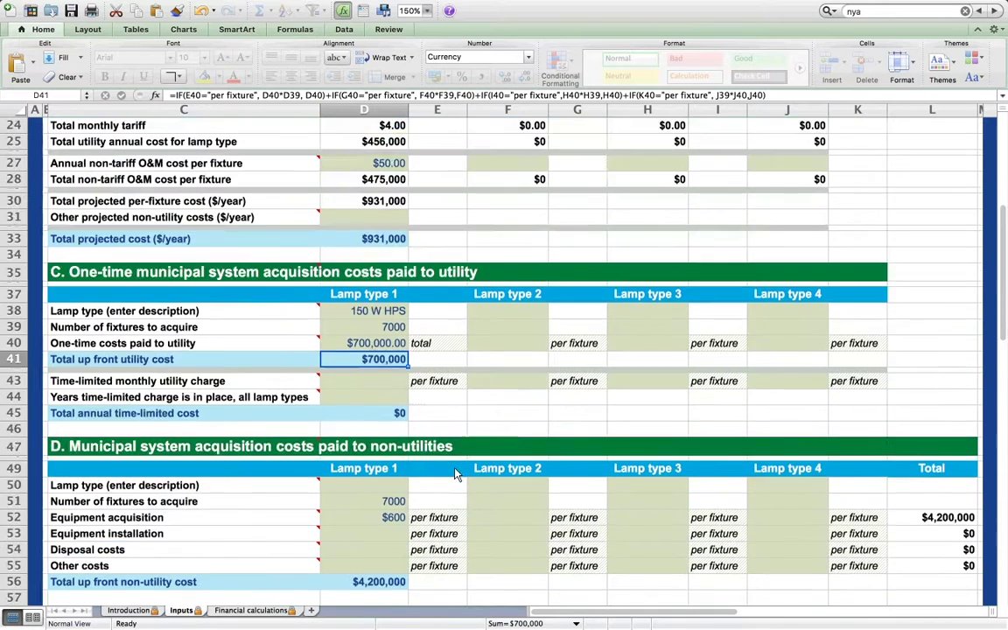
scroll(455, 473, "up", 2)
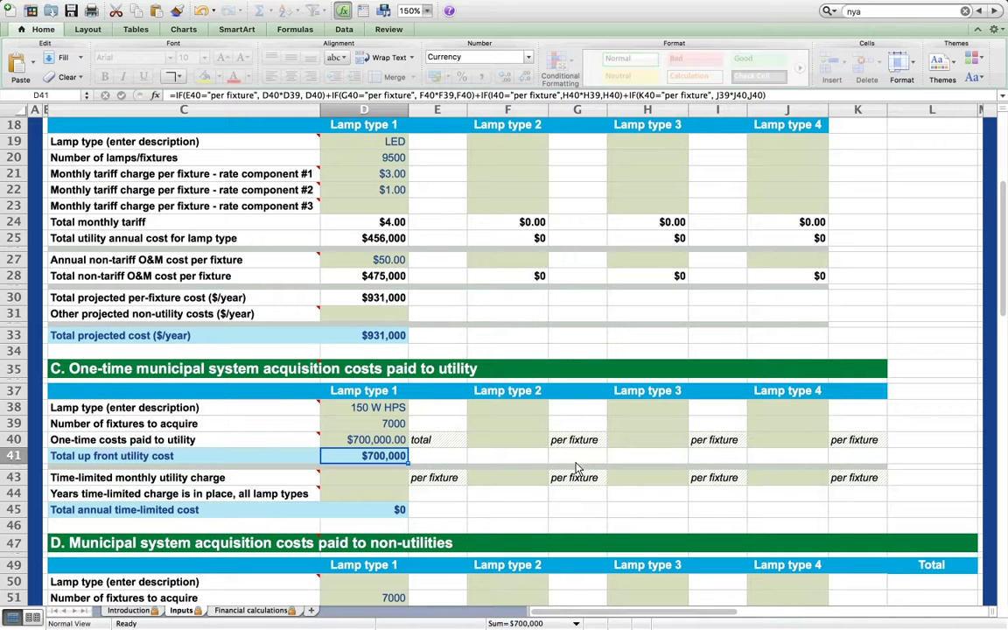
left_click(448, 481)
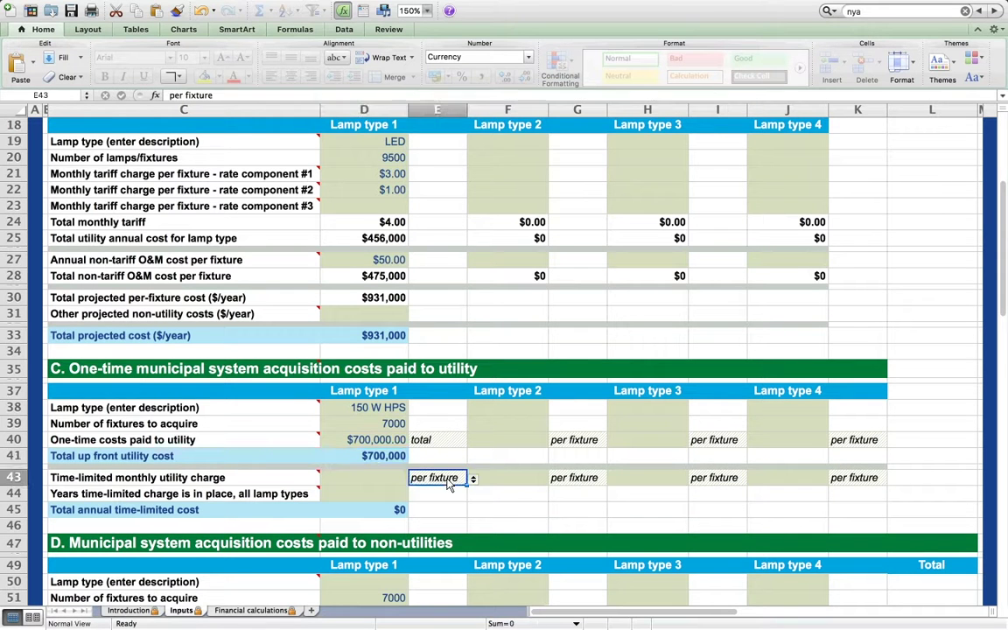
left_click(472, 480)
left_click(472, 479)
Clear the one-time costs paid to utility for Lamp type 1
scroll(525, 479, "down", 3)
key("Left")
key("Up")
key("Up")
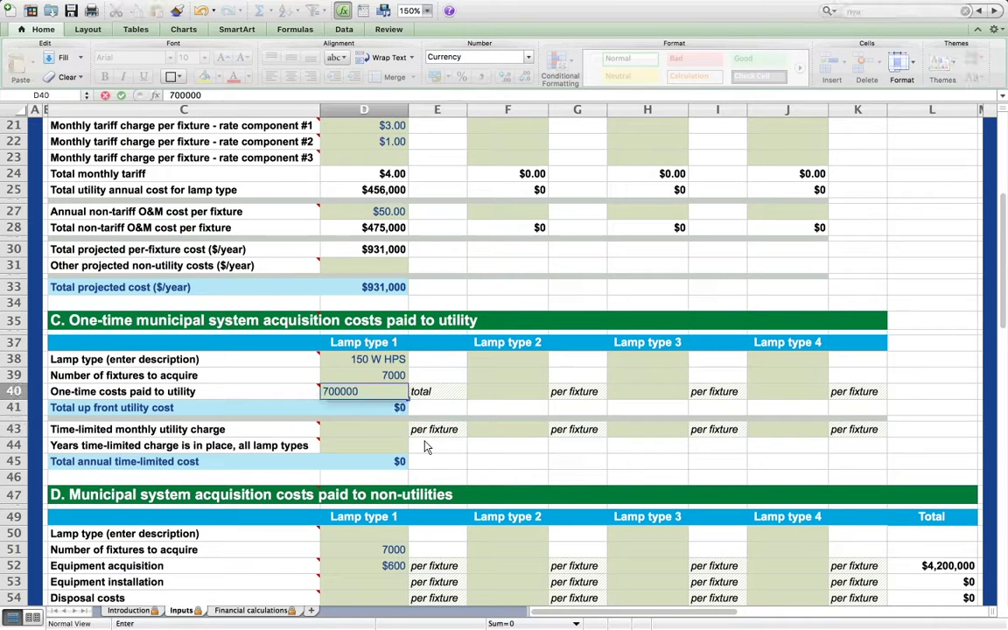
key("Down")
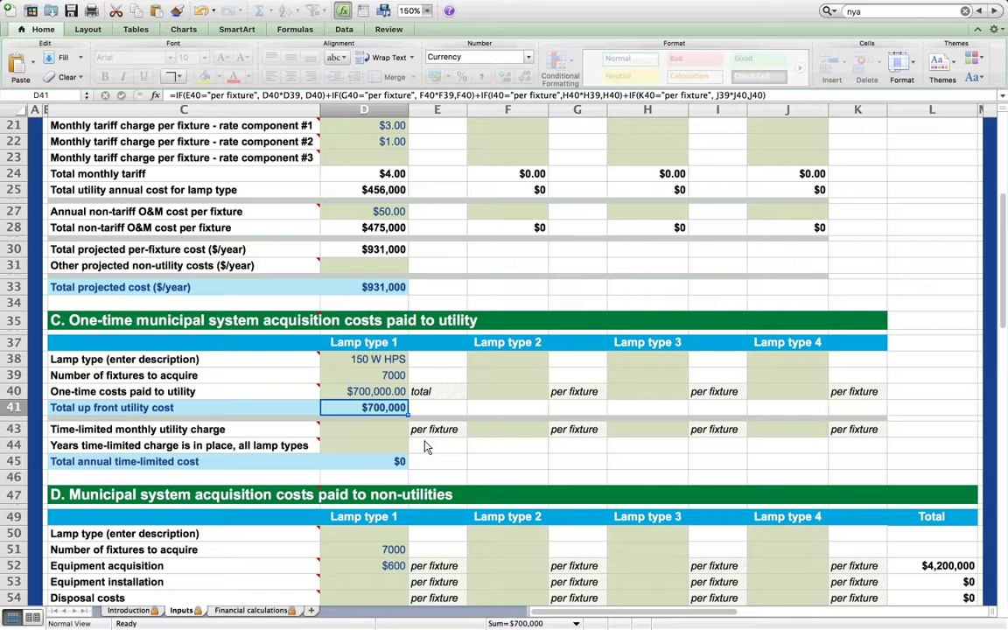
key("Up")
key("Delete")
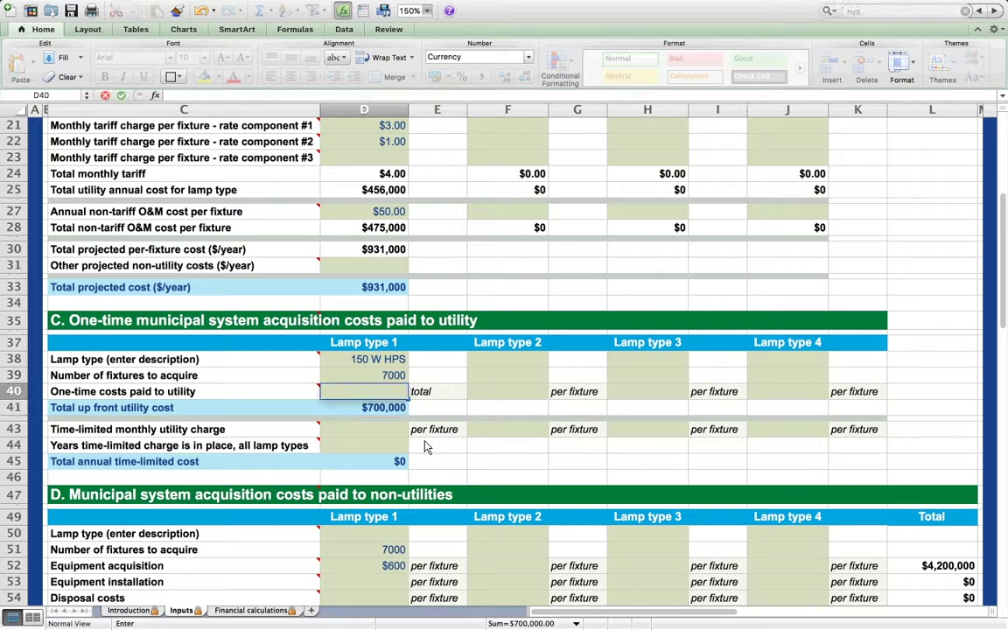
key("Down")
Enter a time-limited monthly utility charge of $15.00 for Lamp type 1, in place for 10 years
key("Down")
key("Down")
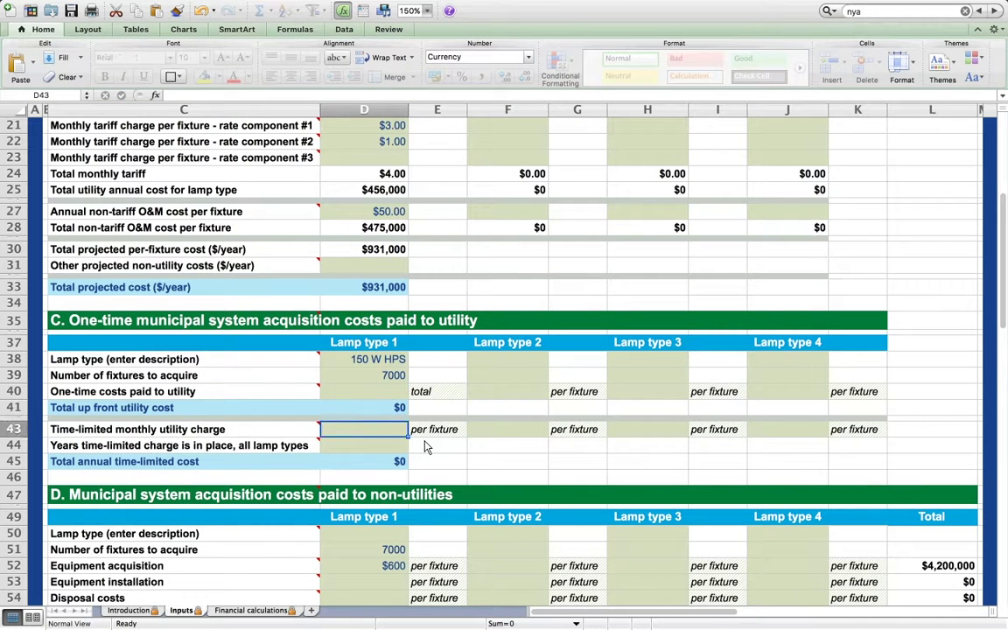
type("15")
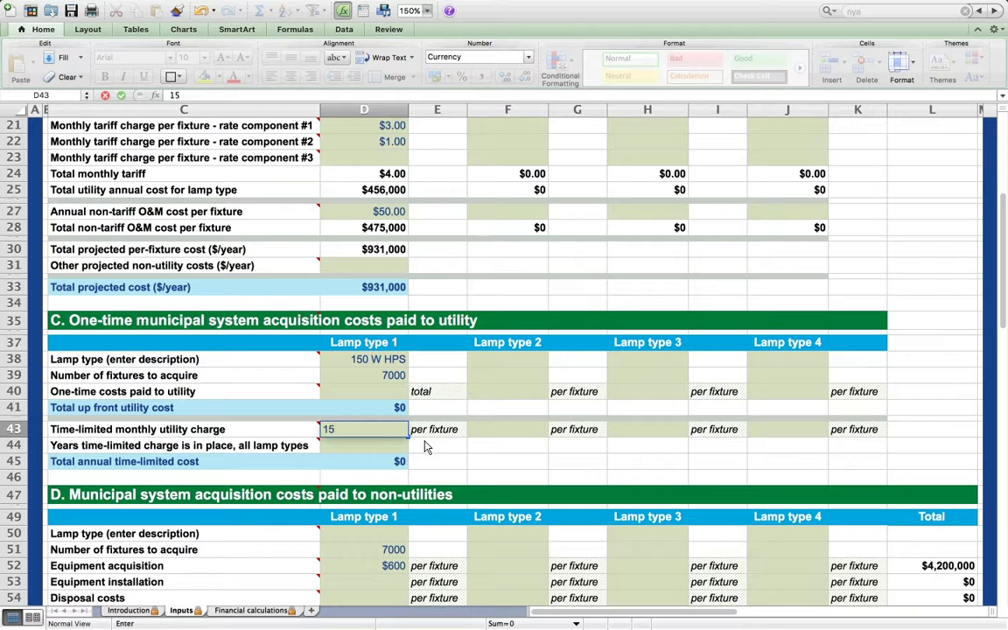
key("Return")
type("10")
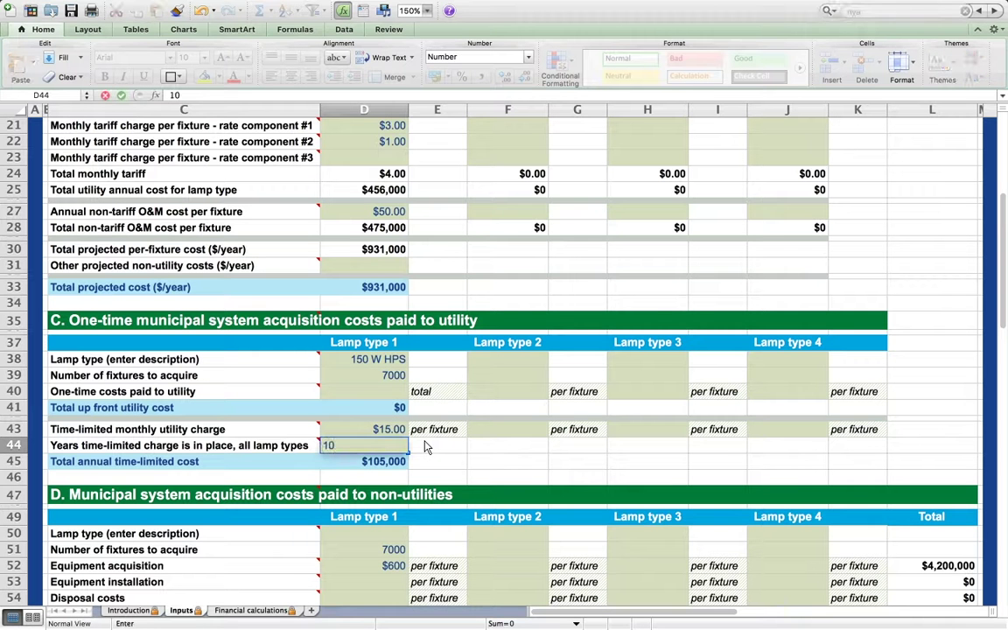
key("Return")
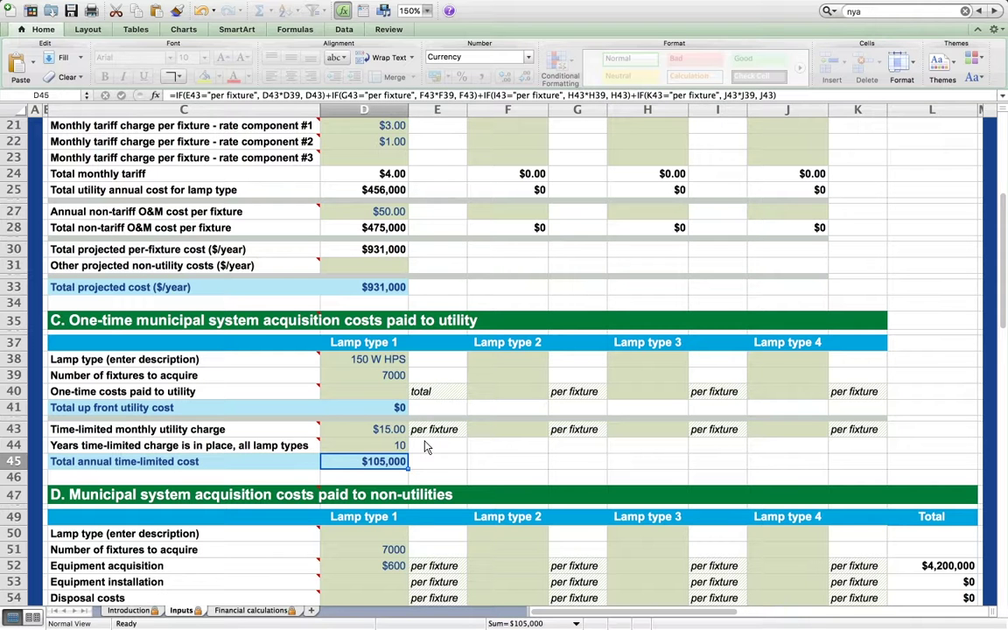
On the Financial calculations sheet, set the cost escalation for the proposed system's time-limited charges to 0%
left_click(254, 611)
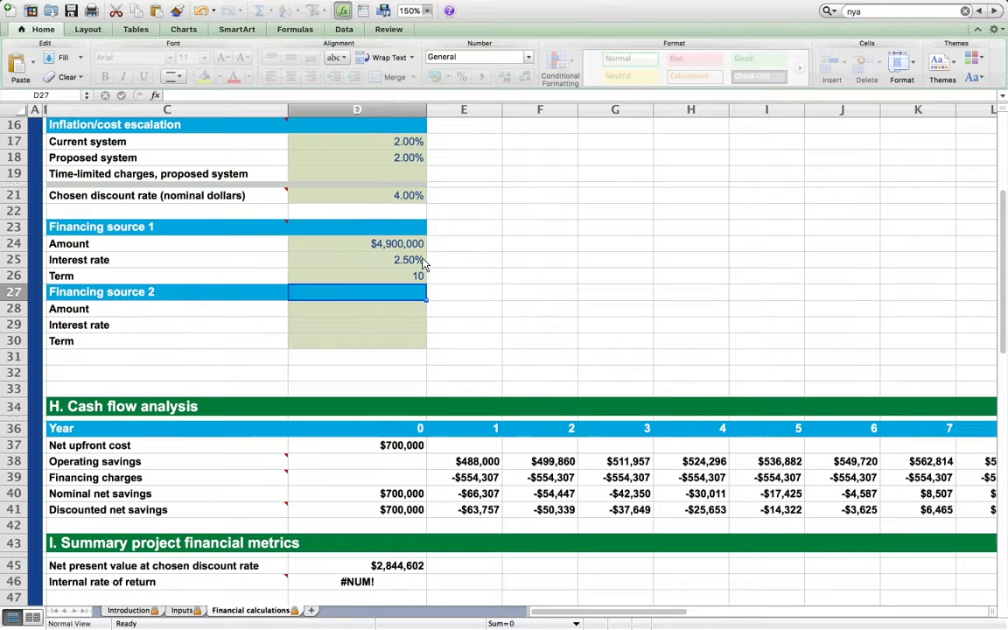
scroll(402, 248, "up", 3)
left_click(402, 246)
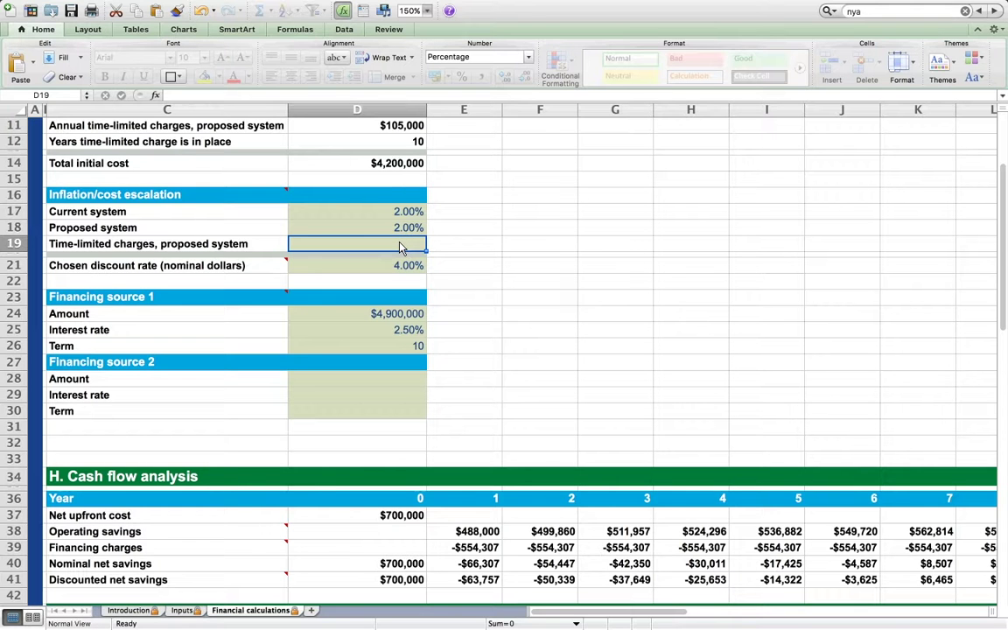
type("0")
key("Return")
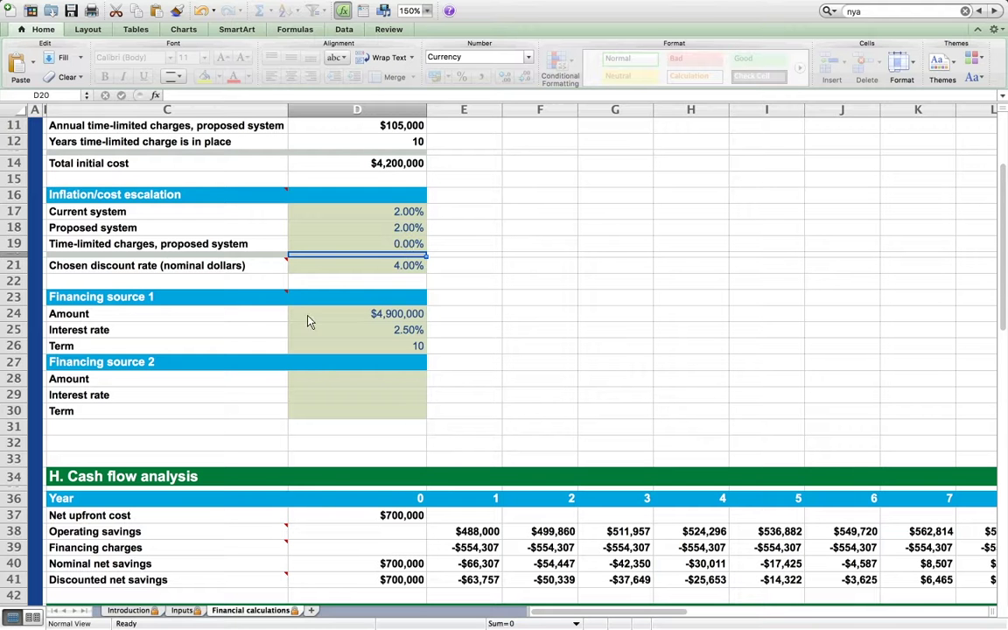
In section E of the Inputs sheet, enter 150 W HPS with 7000 fixtures earning revenue as Lamp type 1
left_click(181, 611)
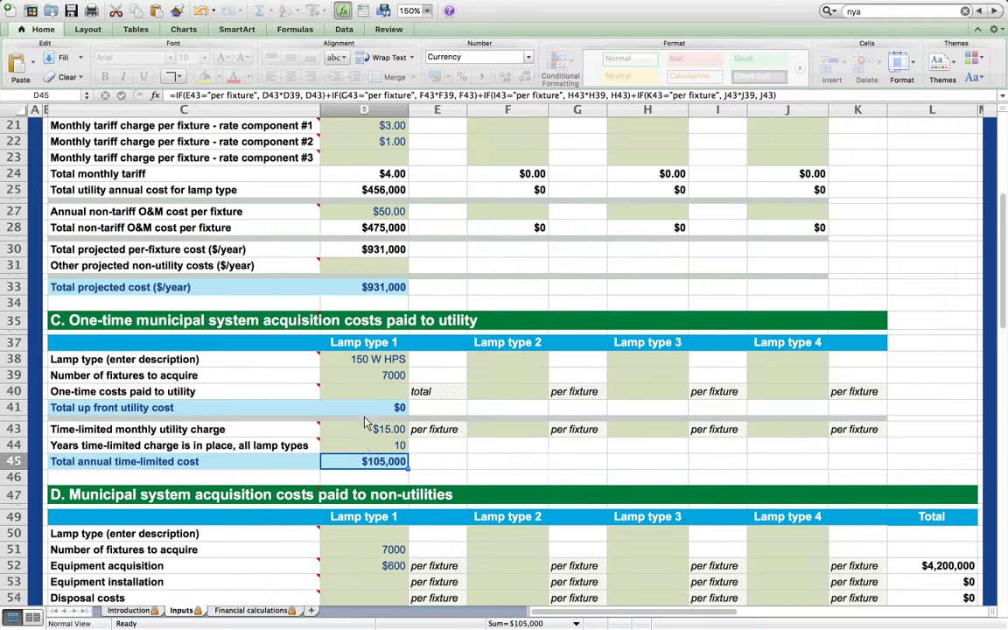
scroll(369, 431, "down", 7)
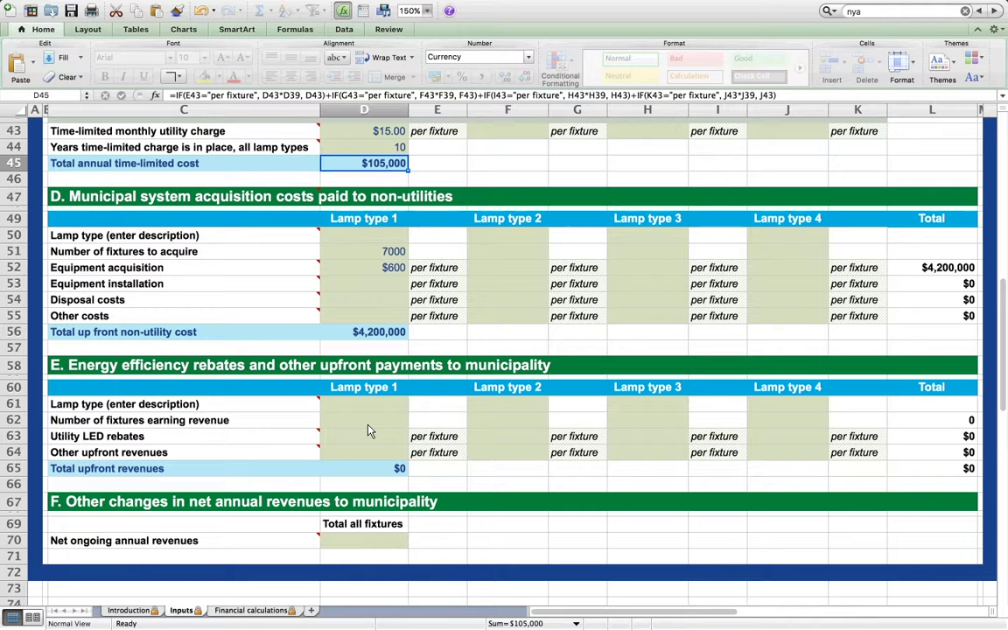
left_click(377, 422)
type("7000")
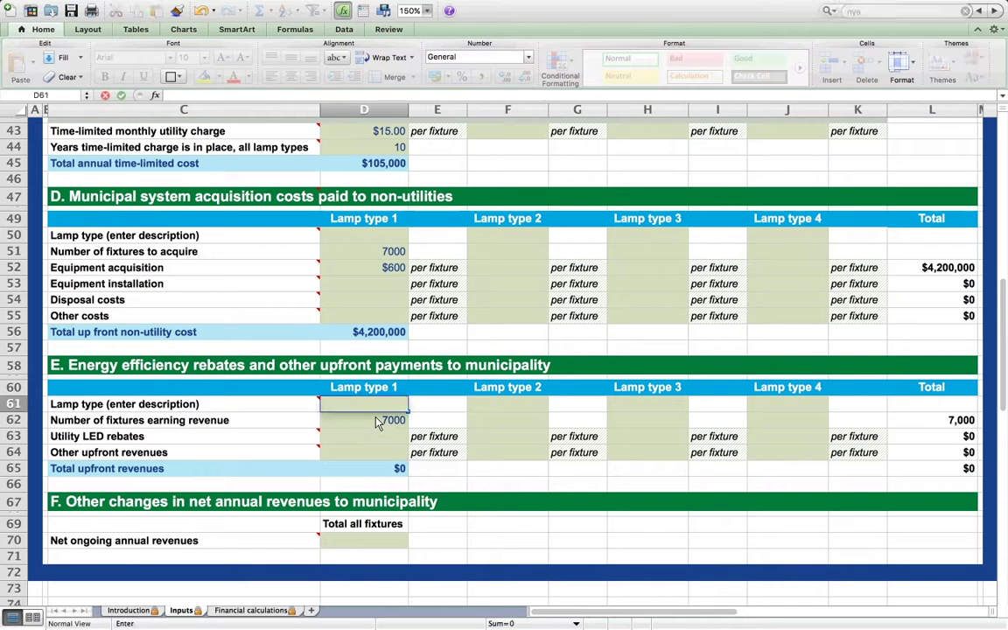
key("Delete")
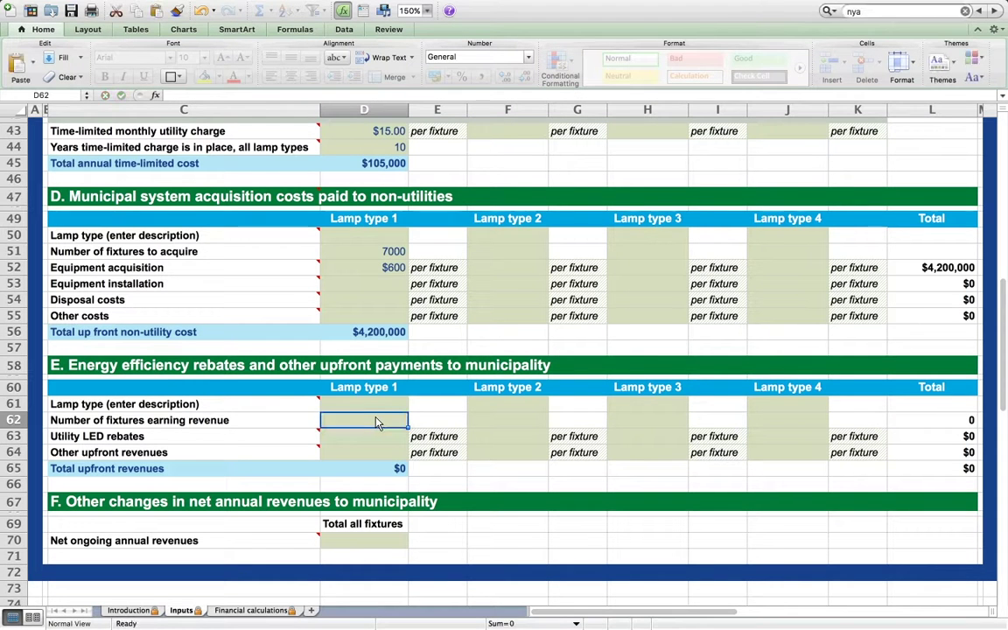
type("7000")
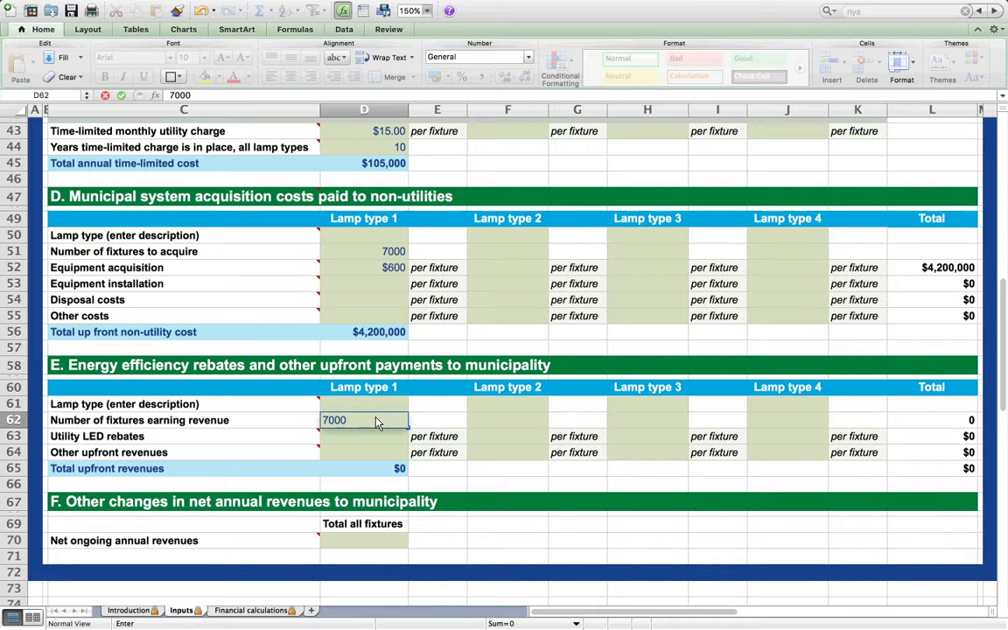
key("Up")
type("150 W HPS")
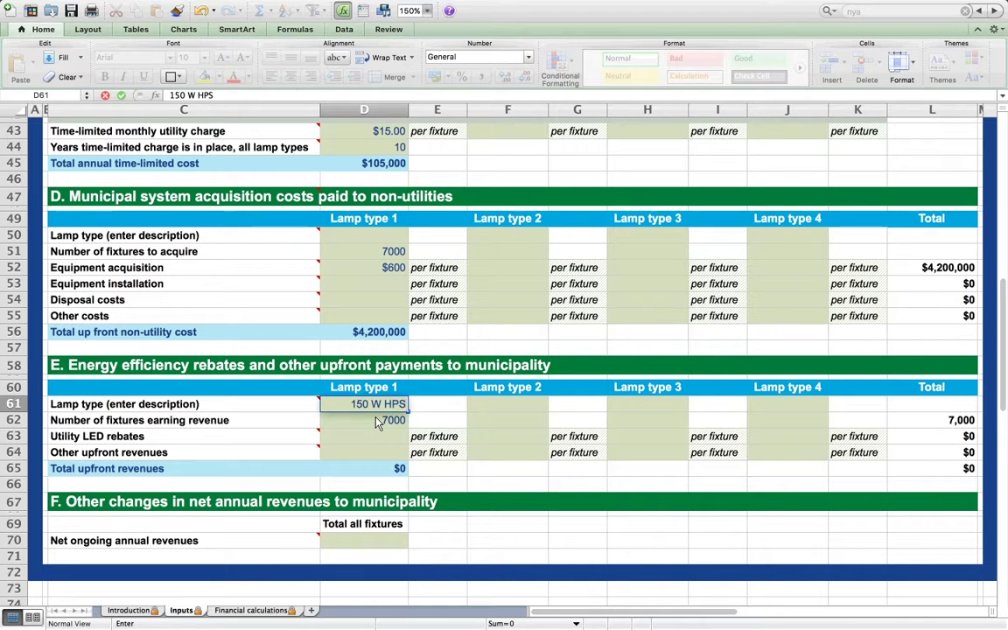
key("Return")
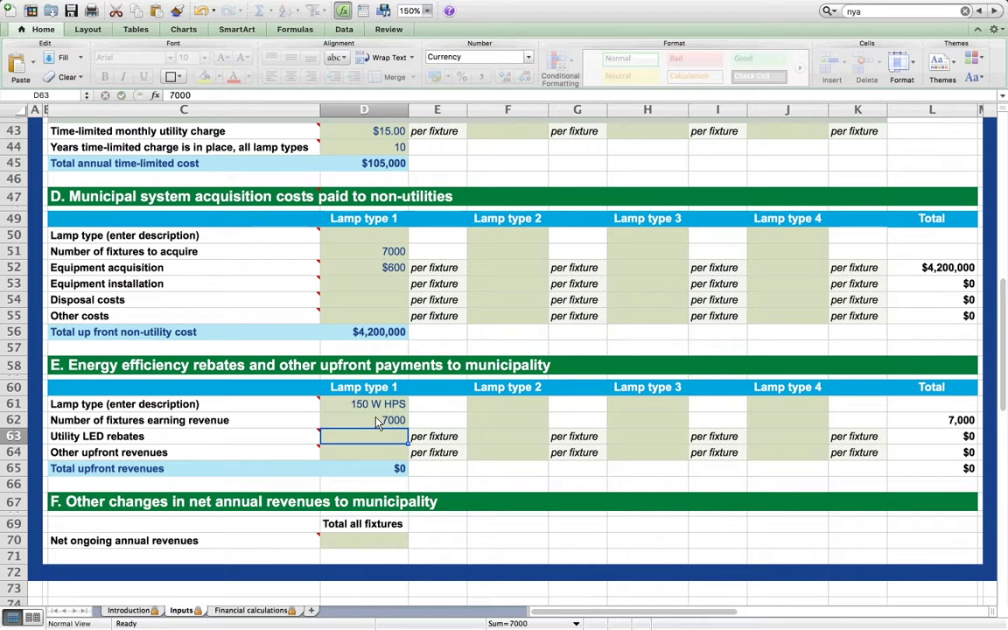
Set Lamp type 1's utility LED rebates to $50
key("Return")
type("50")
key("Return")
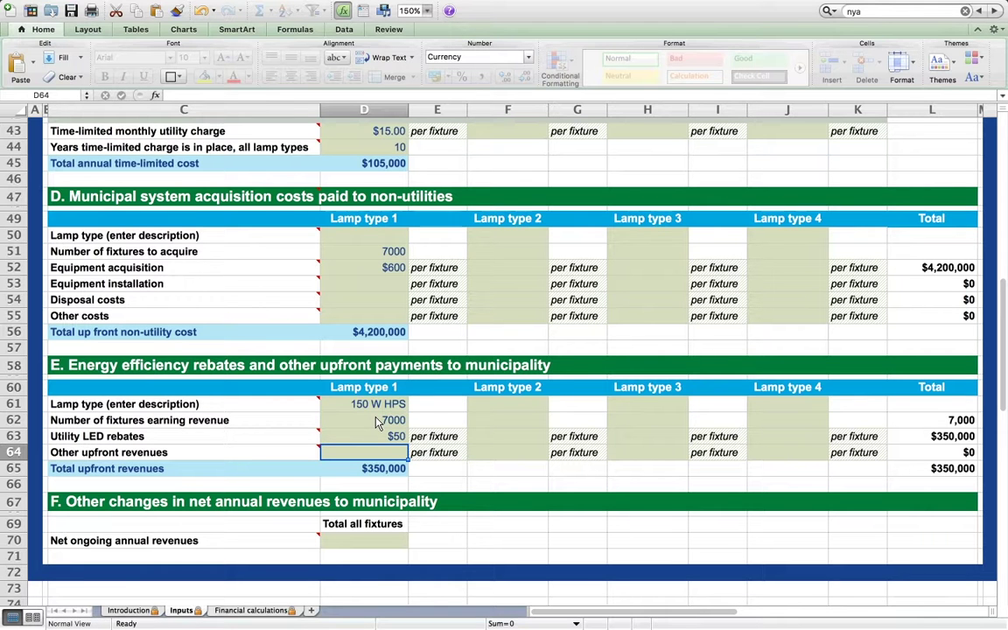
Check the unit choices for Lamp type 1's other upfront revenues, keeping them per fixture
mouse_move(164, 464)
left_click(463, 453)
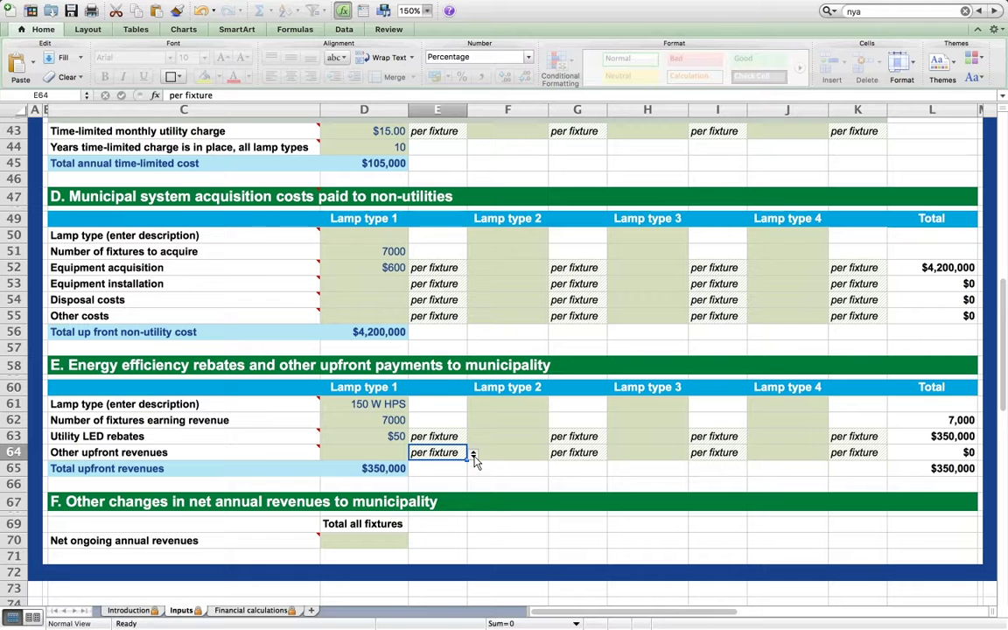
left_click(472, 455)
left_click(472, 455)
In section F, enter net ongoing annual revenues of $500 for all fixtures
scroll(495, 474, "down", 3)
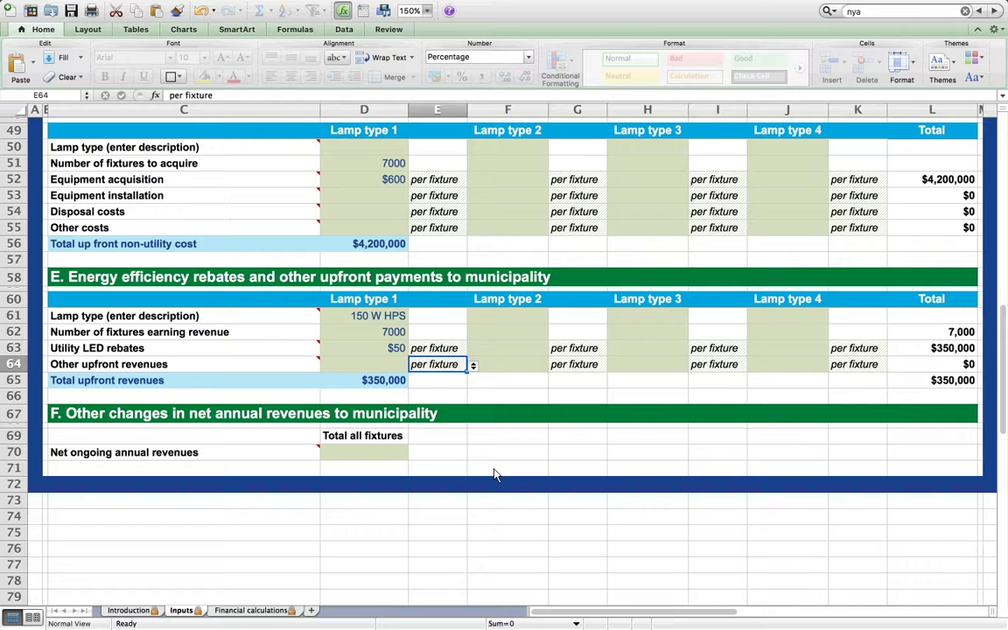
left_click(394, 456)
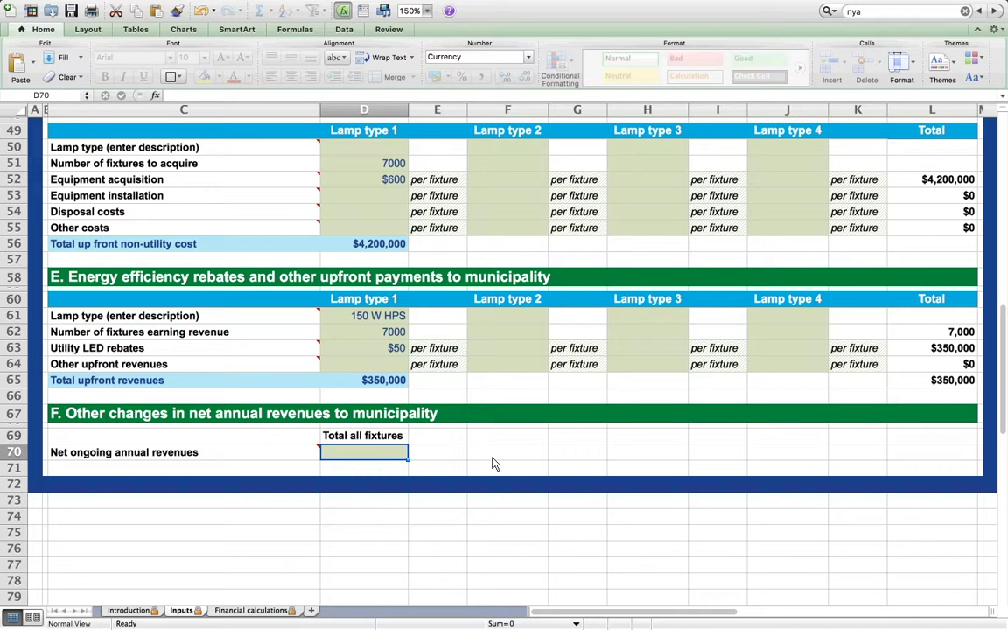
type("500")
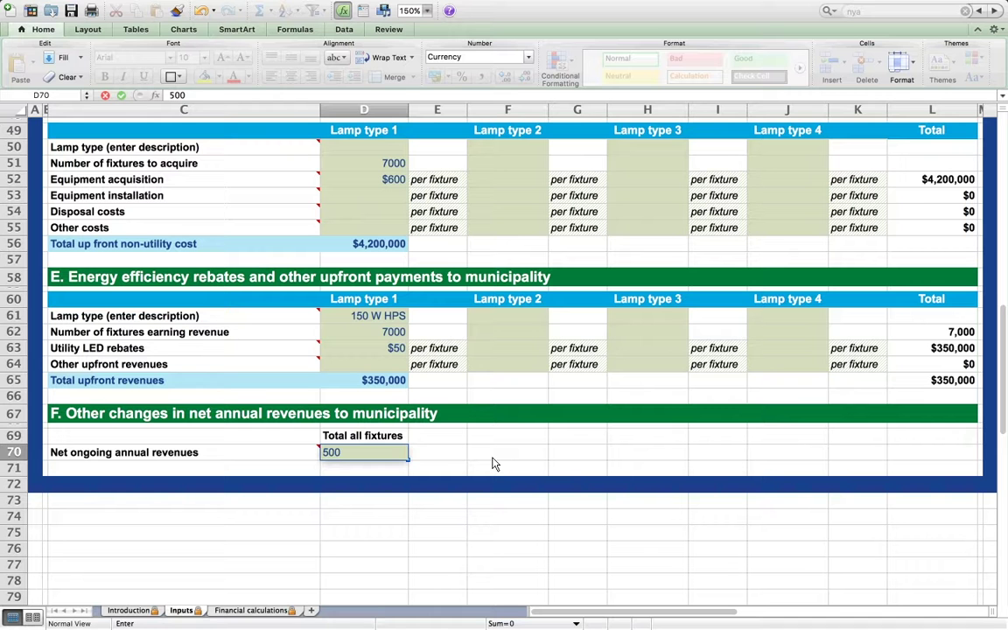
key("Return")
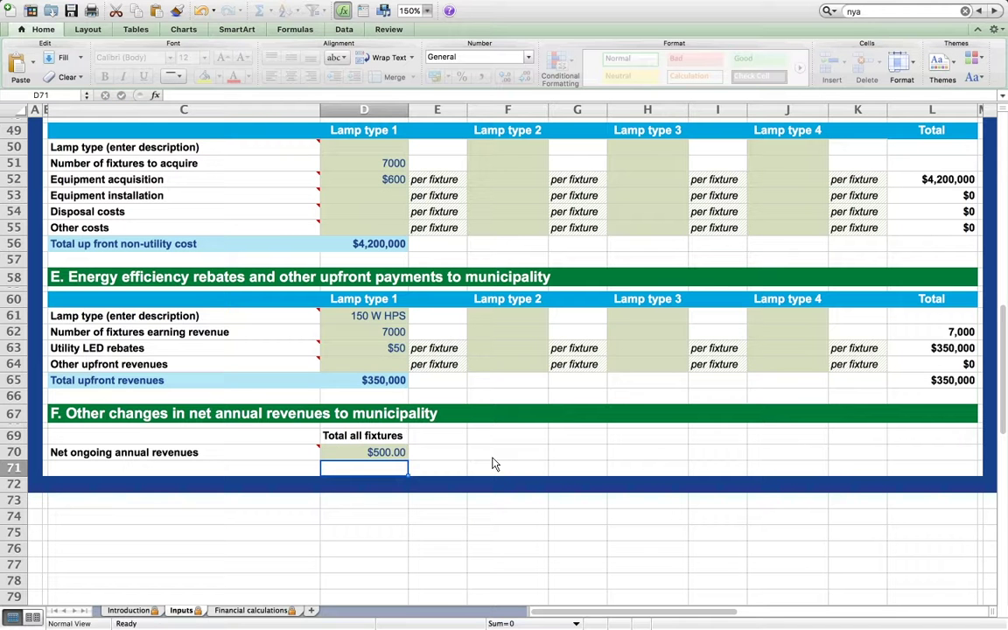
Make the net ongoing annual revenues negative, at -$500
key("Up")
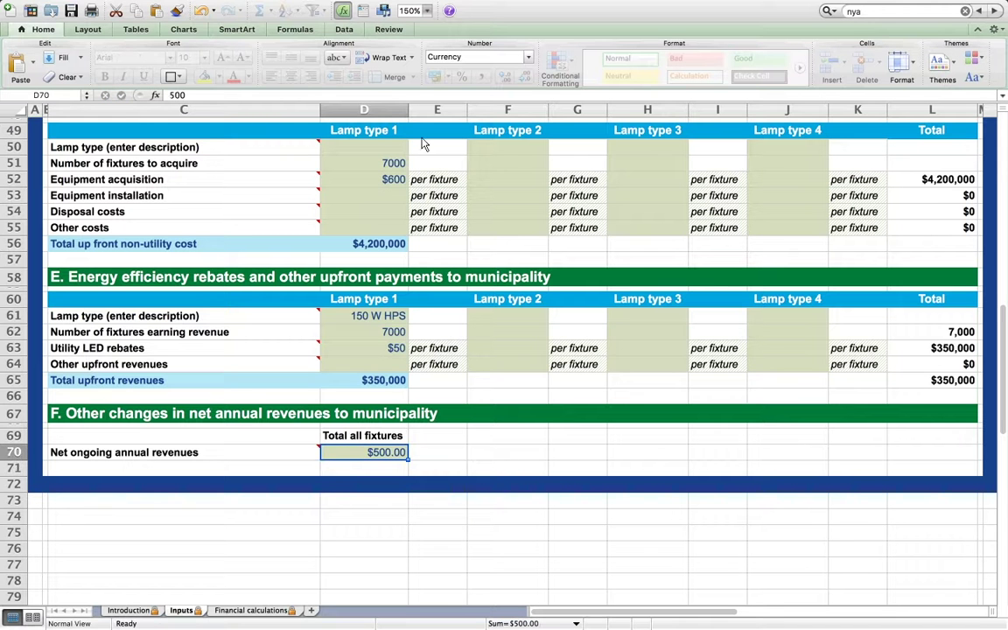
left_click(175, 97)
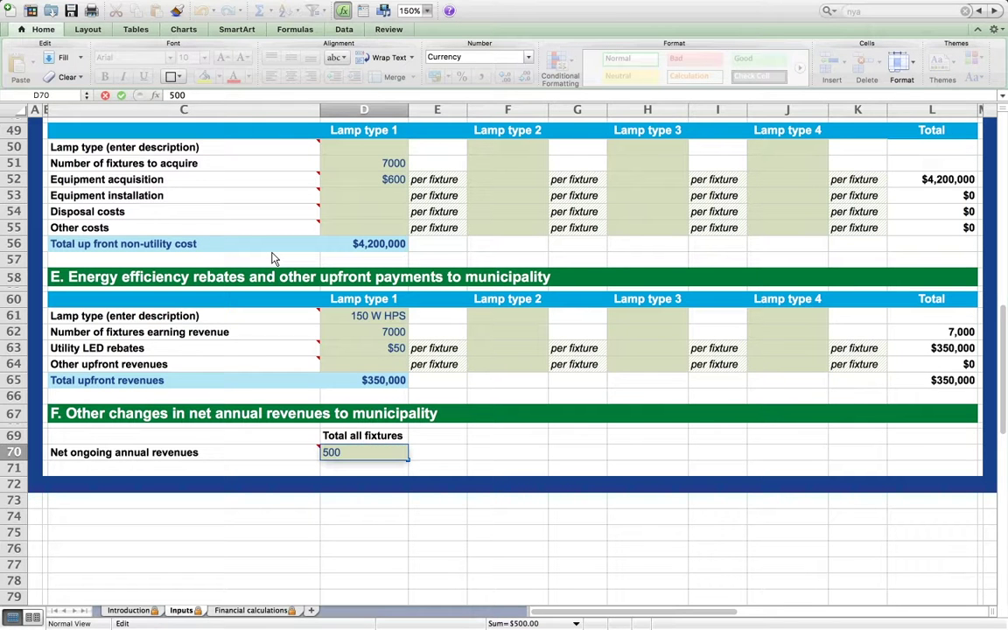
type("-")
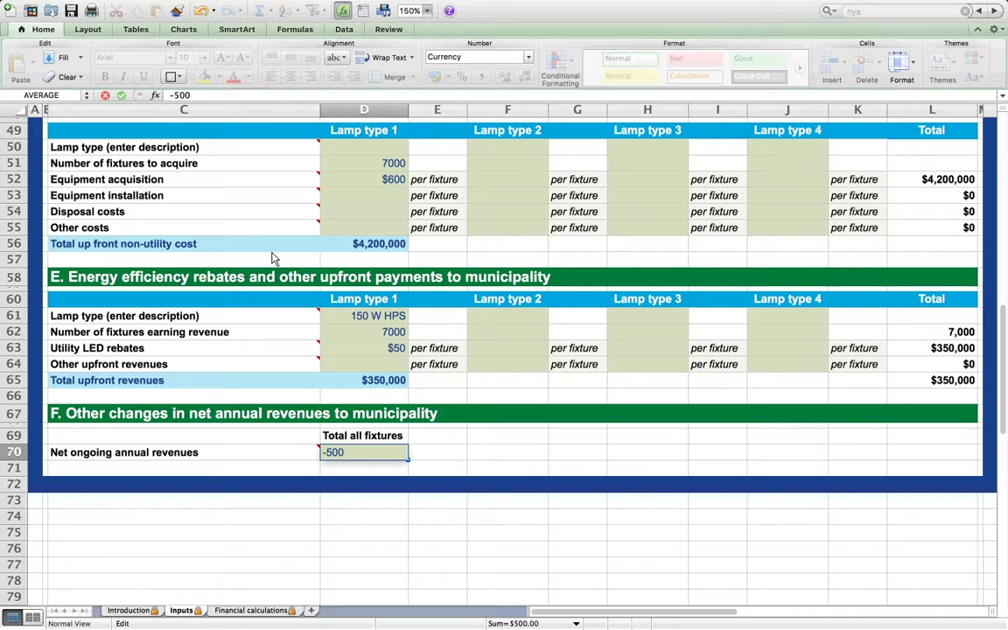
key("Return")
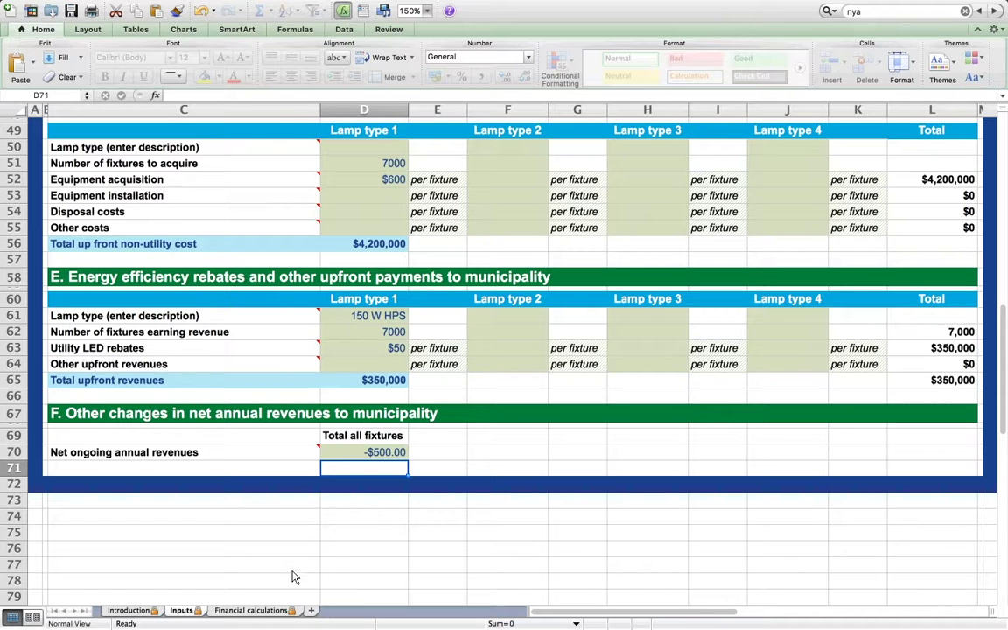
View the project financial information on the Financial calculations sheet and select the outdoor-lighting resources link on the Introduction sheet
left_click(257, 612)
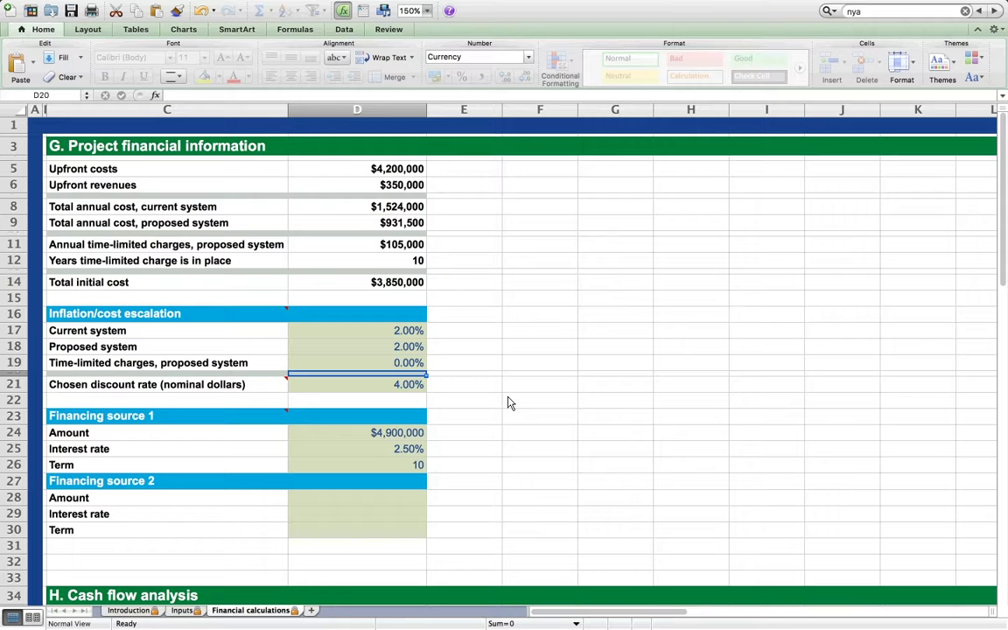
left_click(129, 611)
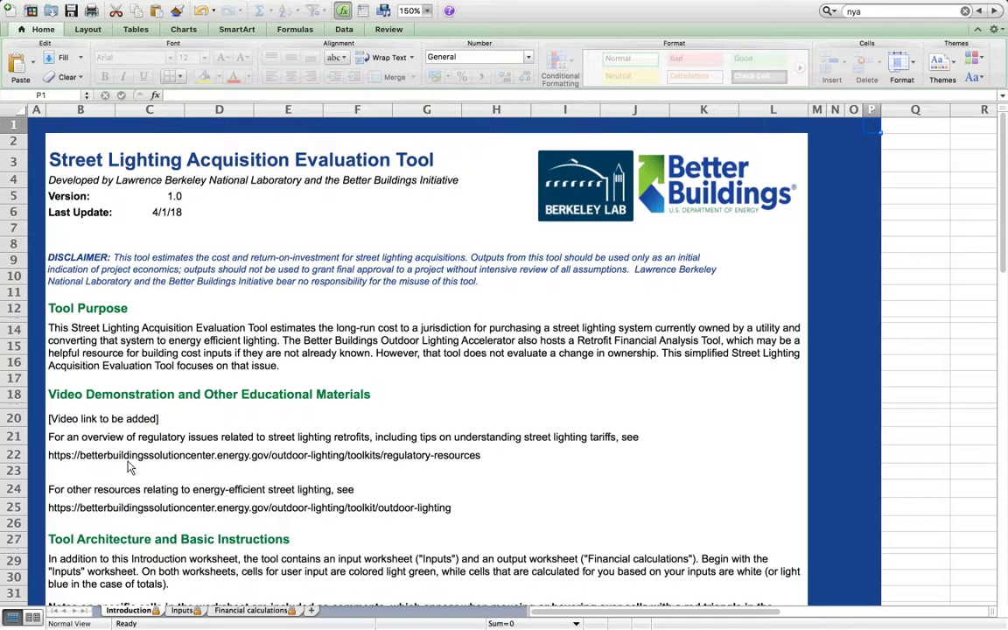
left_click(72, 515)
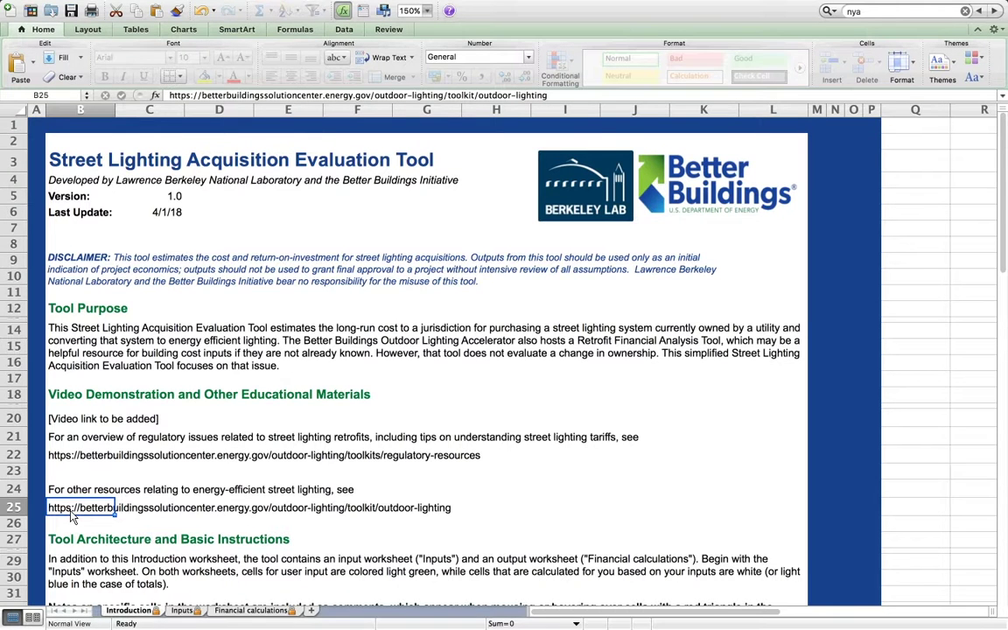